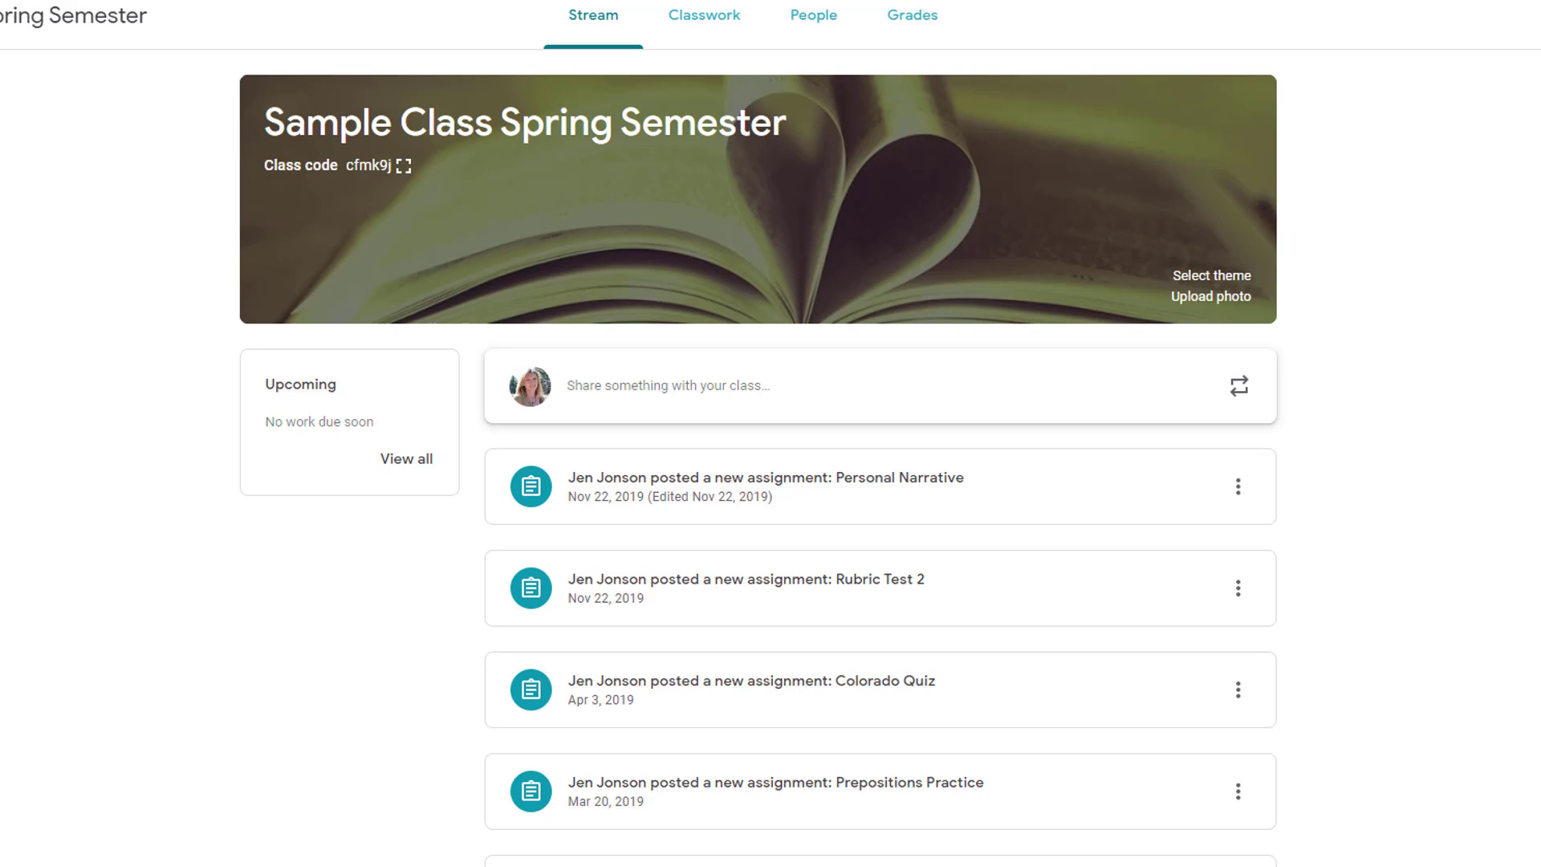
Step: Create the assignment 'Originality Checker Demo' with instructions 'Submit your essay' and originality reports enabled
click(713, 18)
click(410, 100)
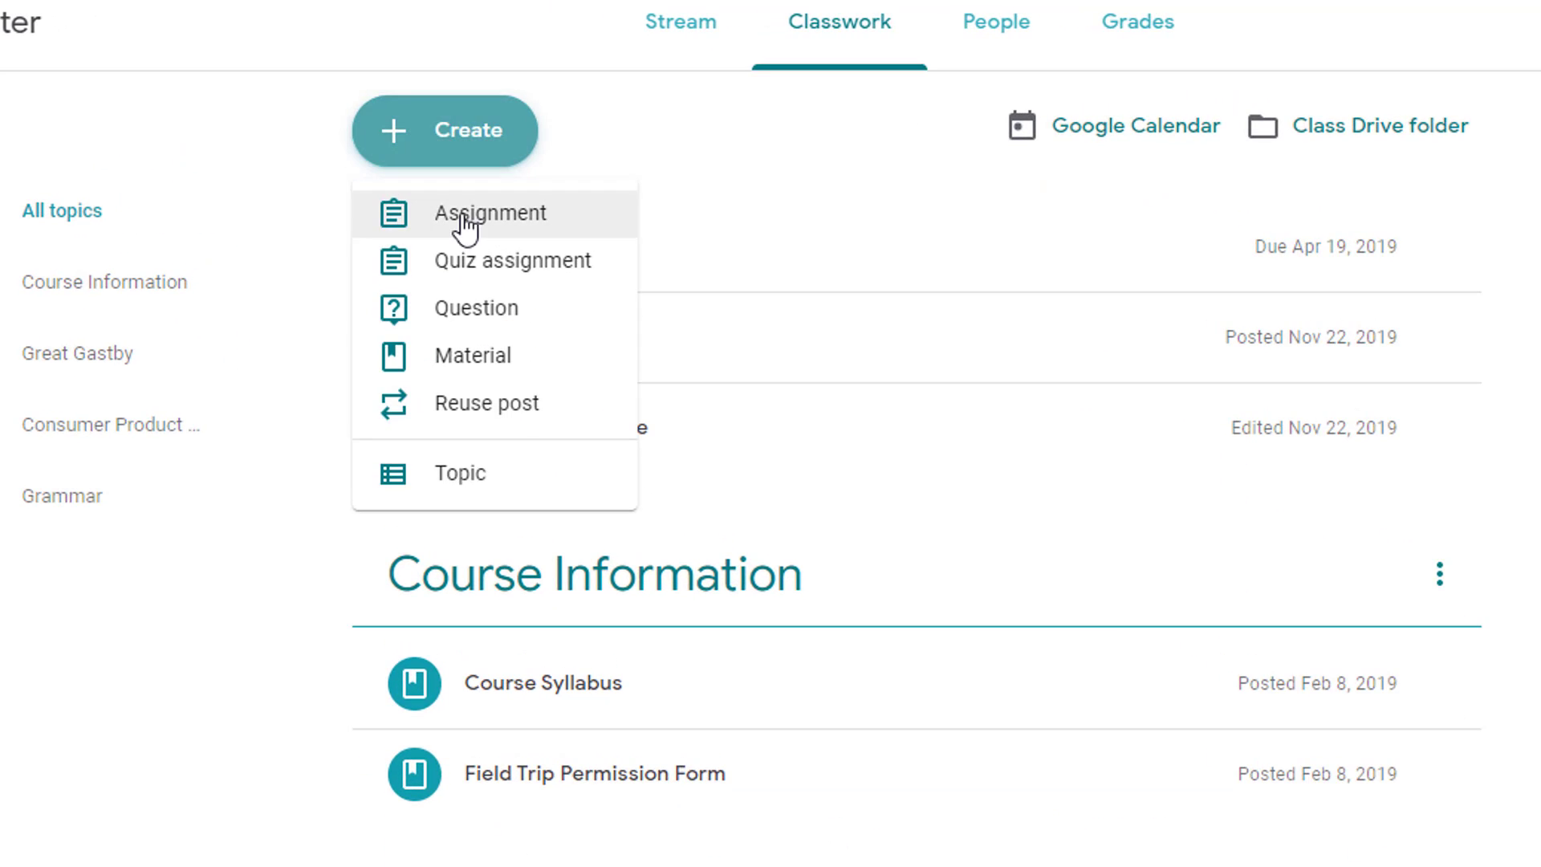
click(510, 156)
text(0riginality Checker Demo)
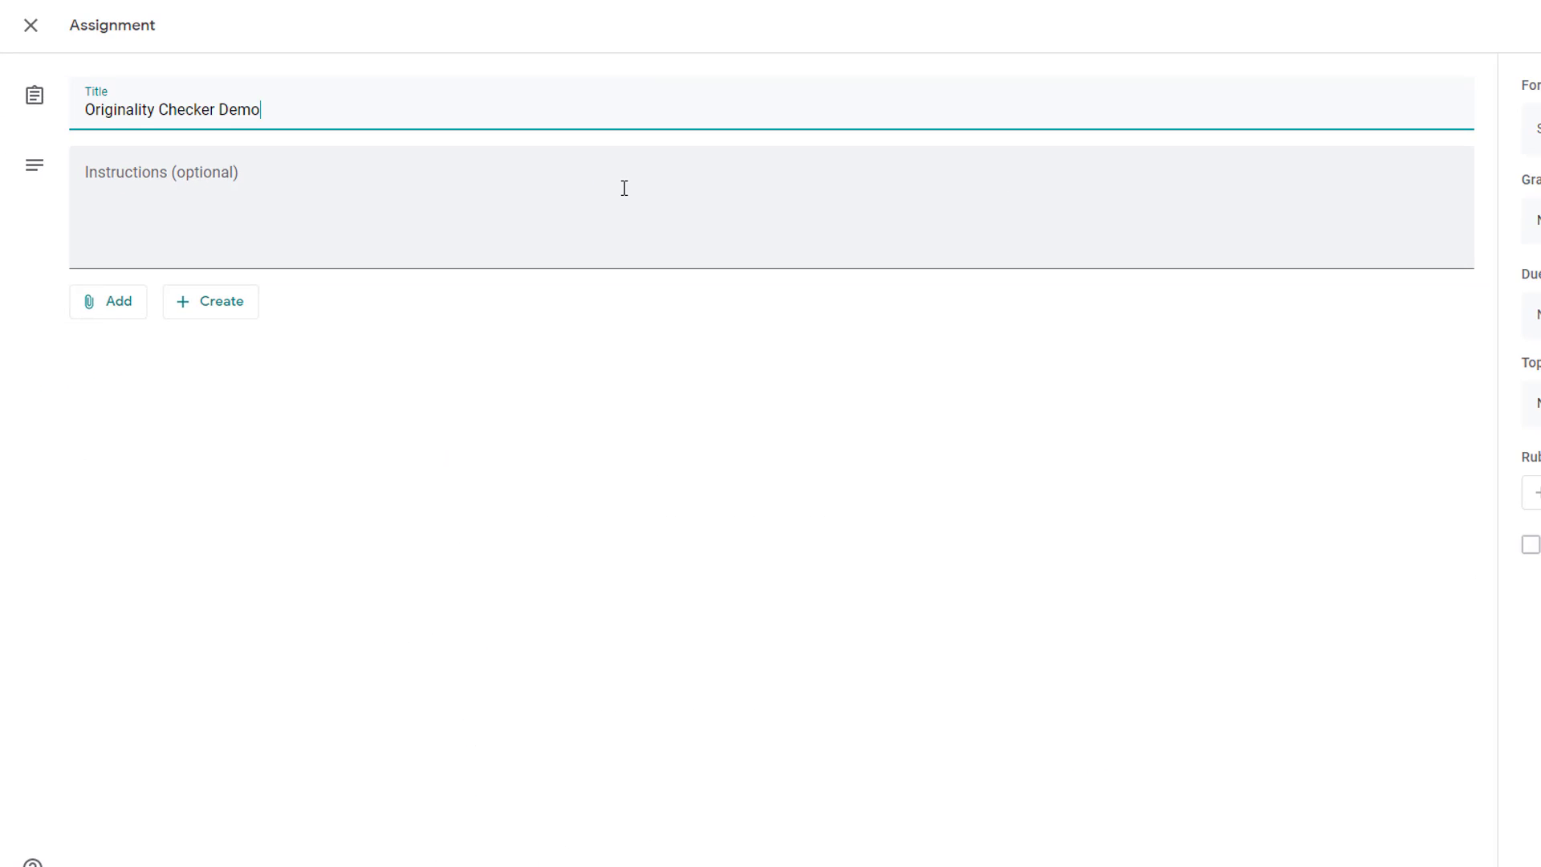
click(622, 189)
text(Submit your essay)
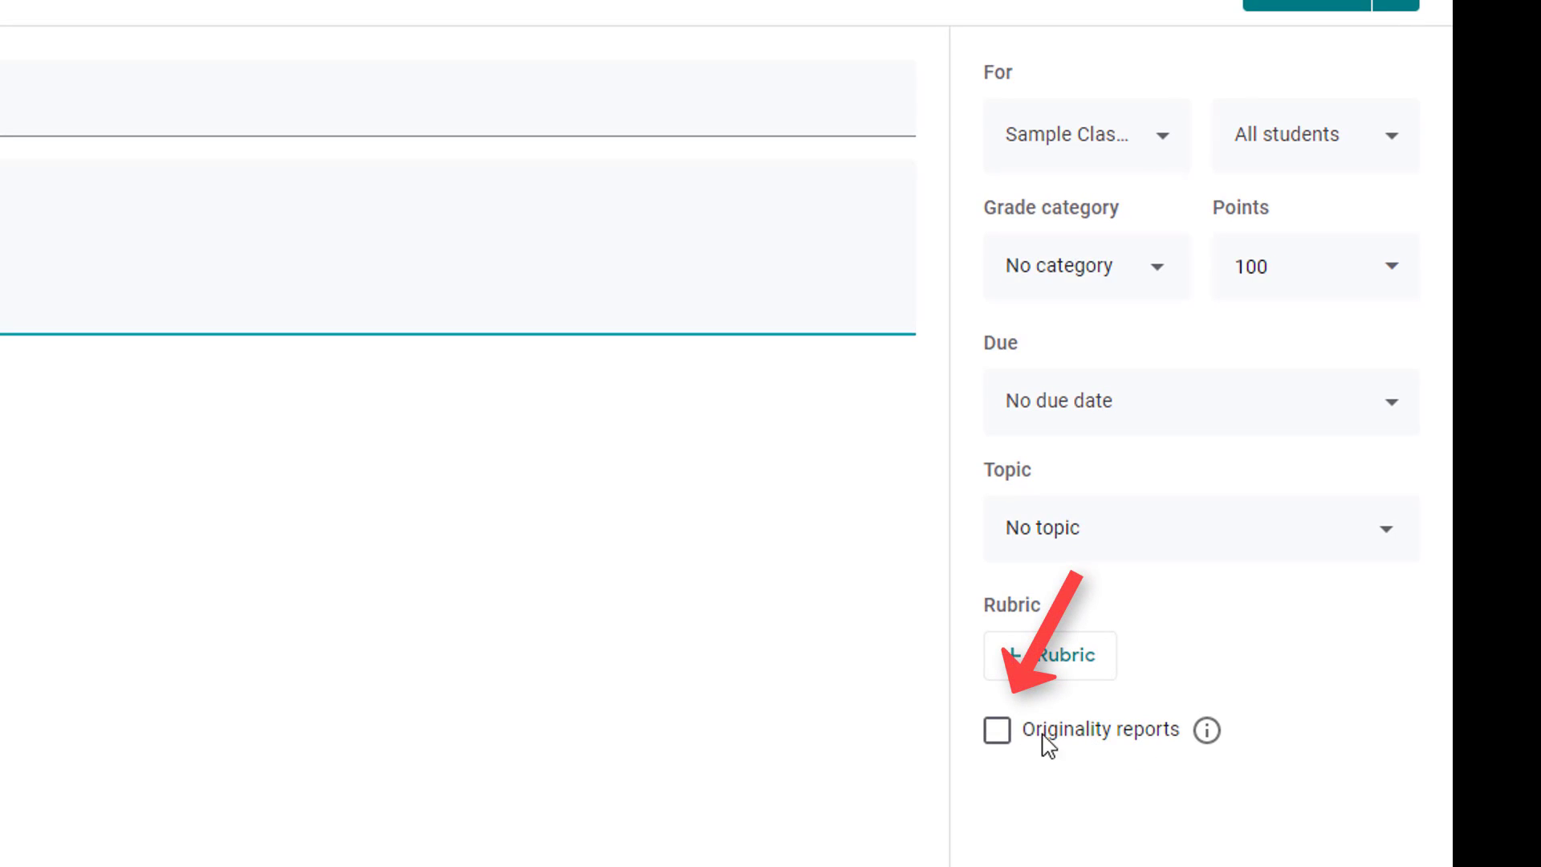
click(1000, 734)
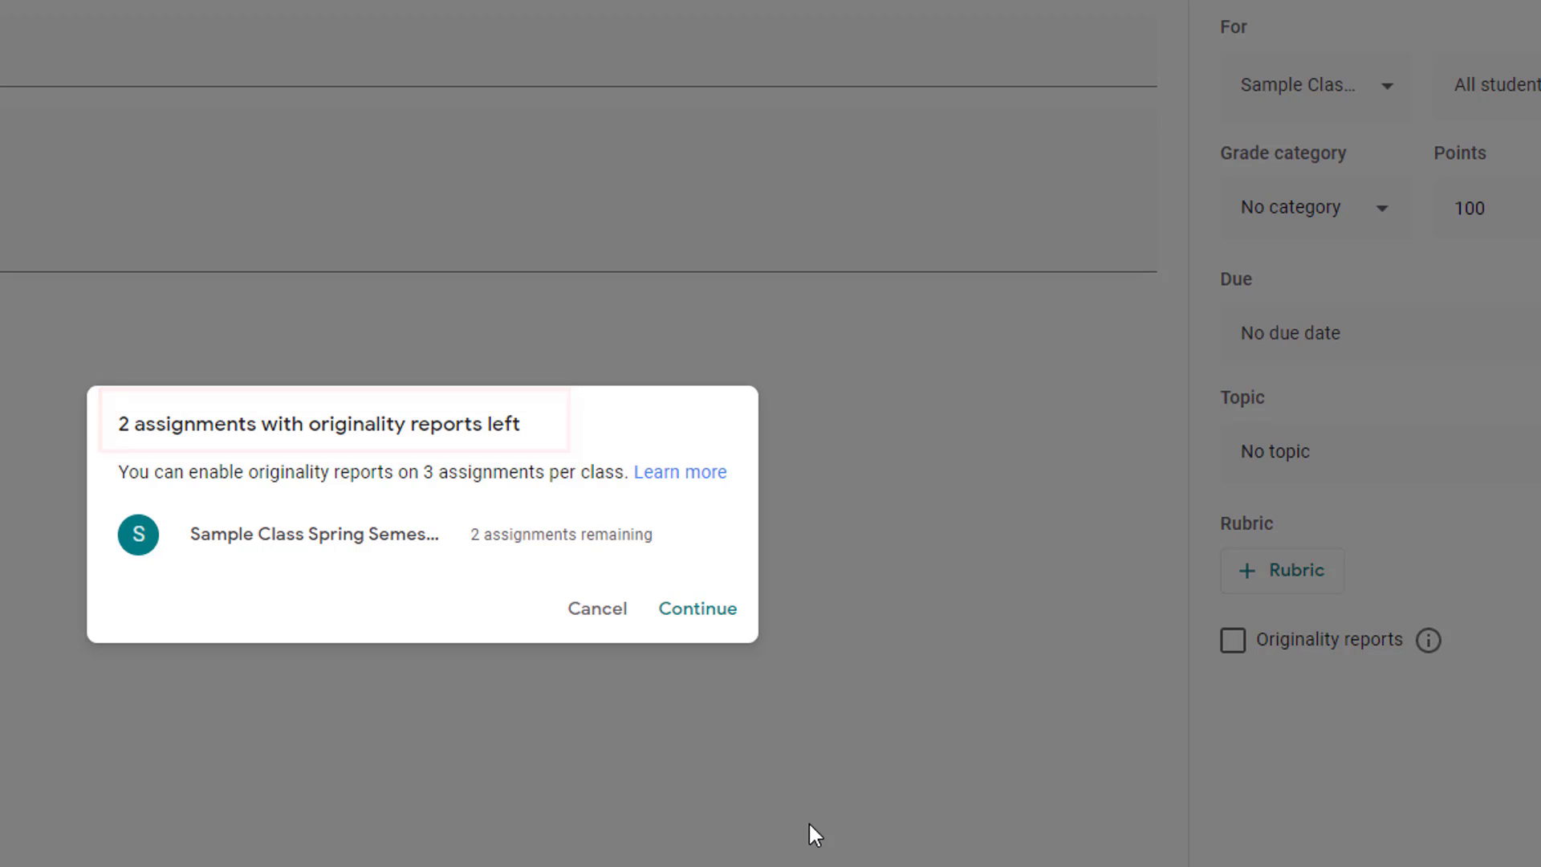
click(713, 614)
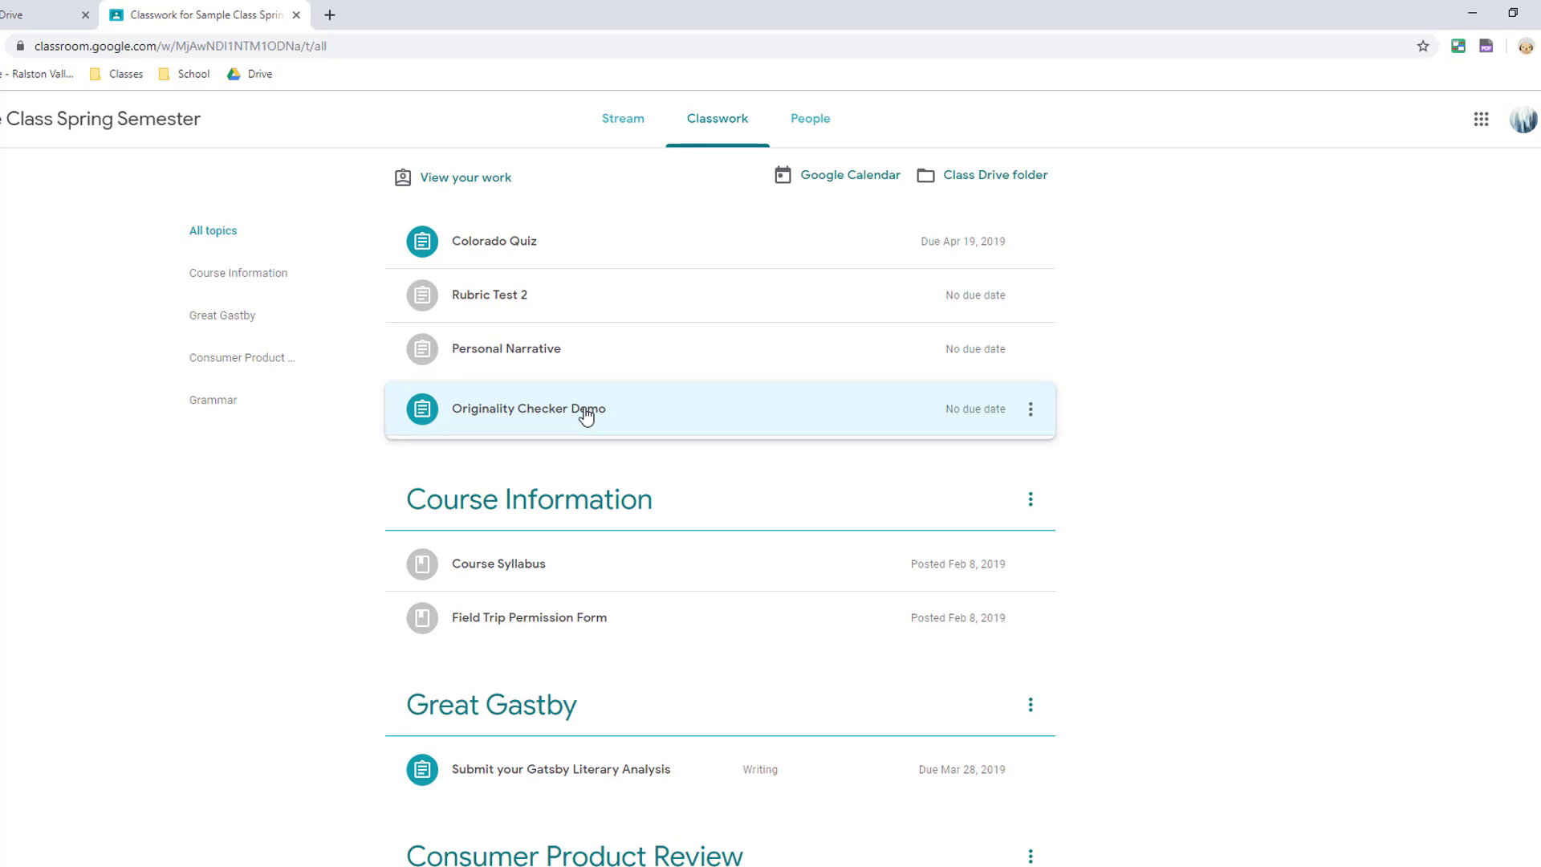
Step: Attach the Drive doc 'For DEMO Originality Checker - Paper Towns' to the assignment's student work
click(495, 559)
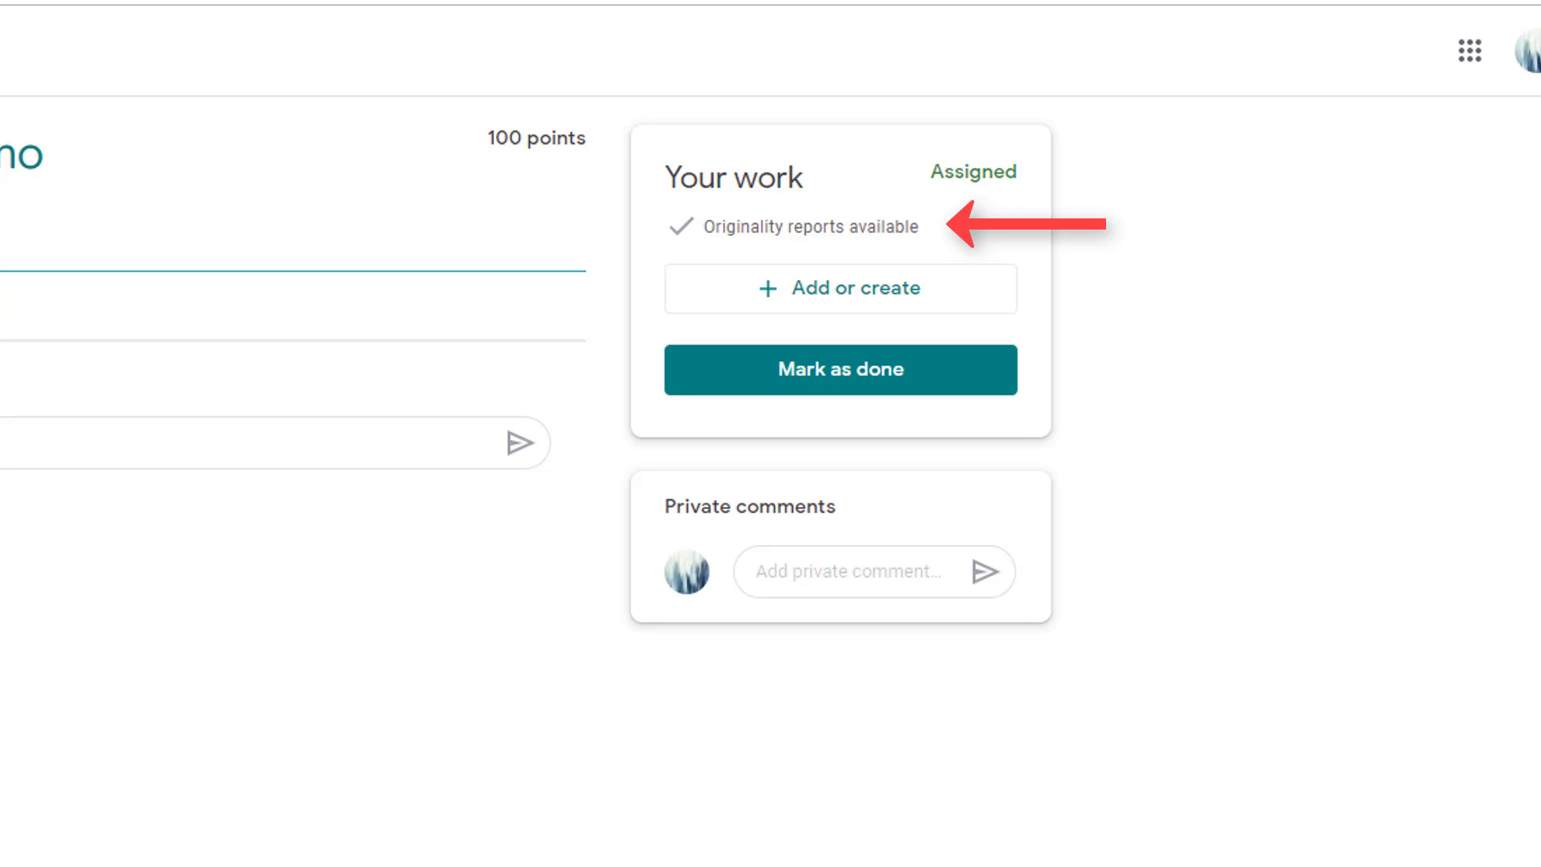
click(873, 291)
click(843, 341)
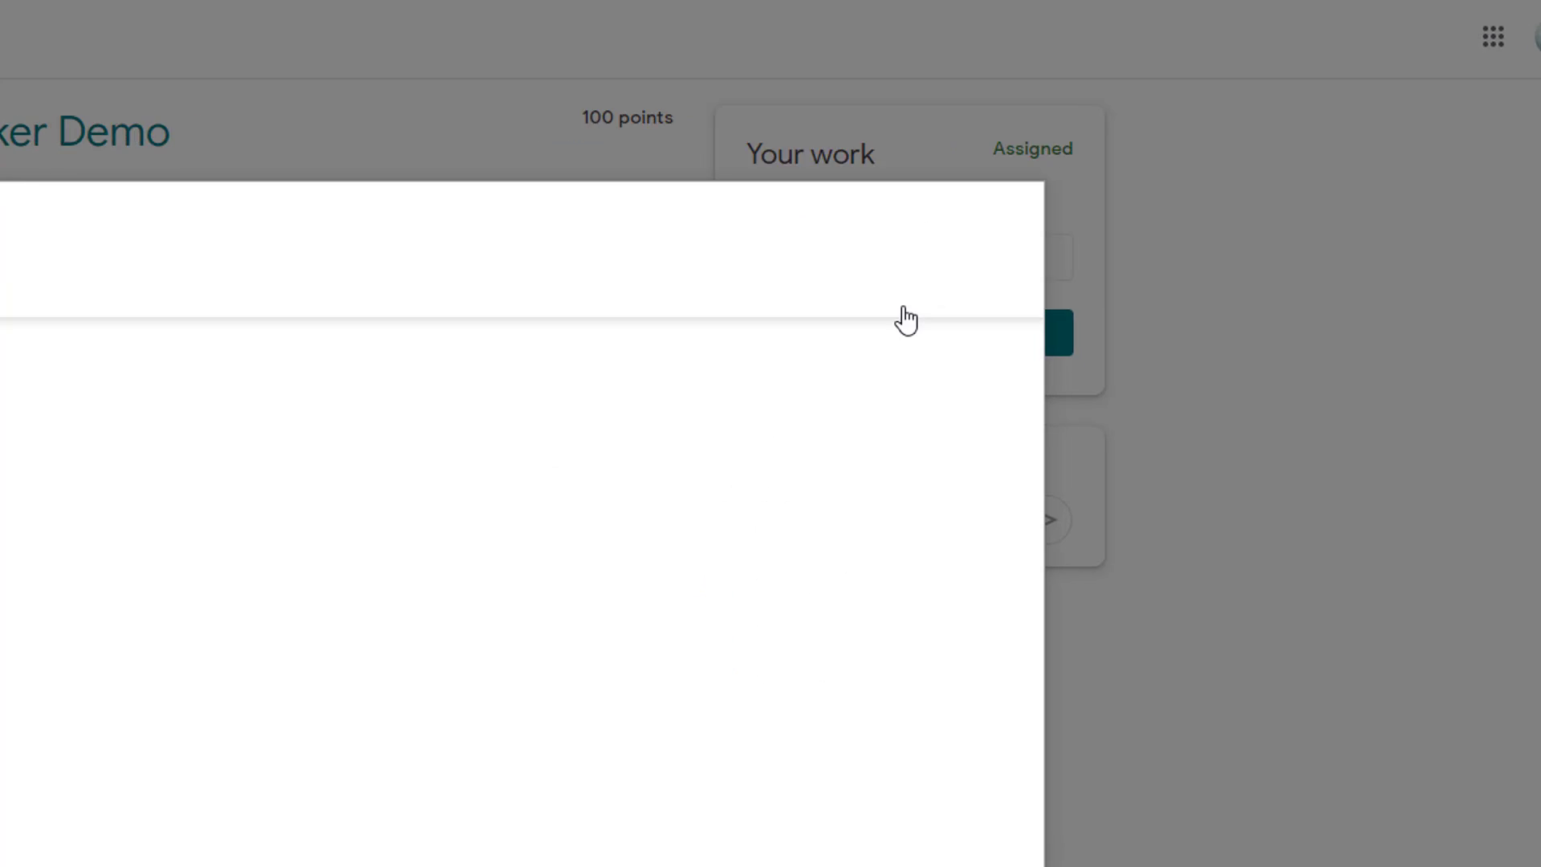
click(300, 402)
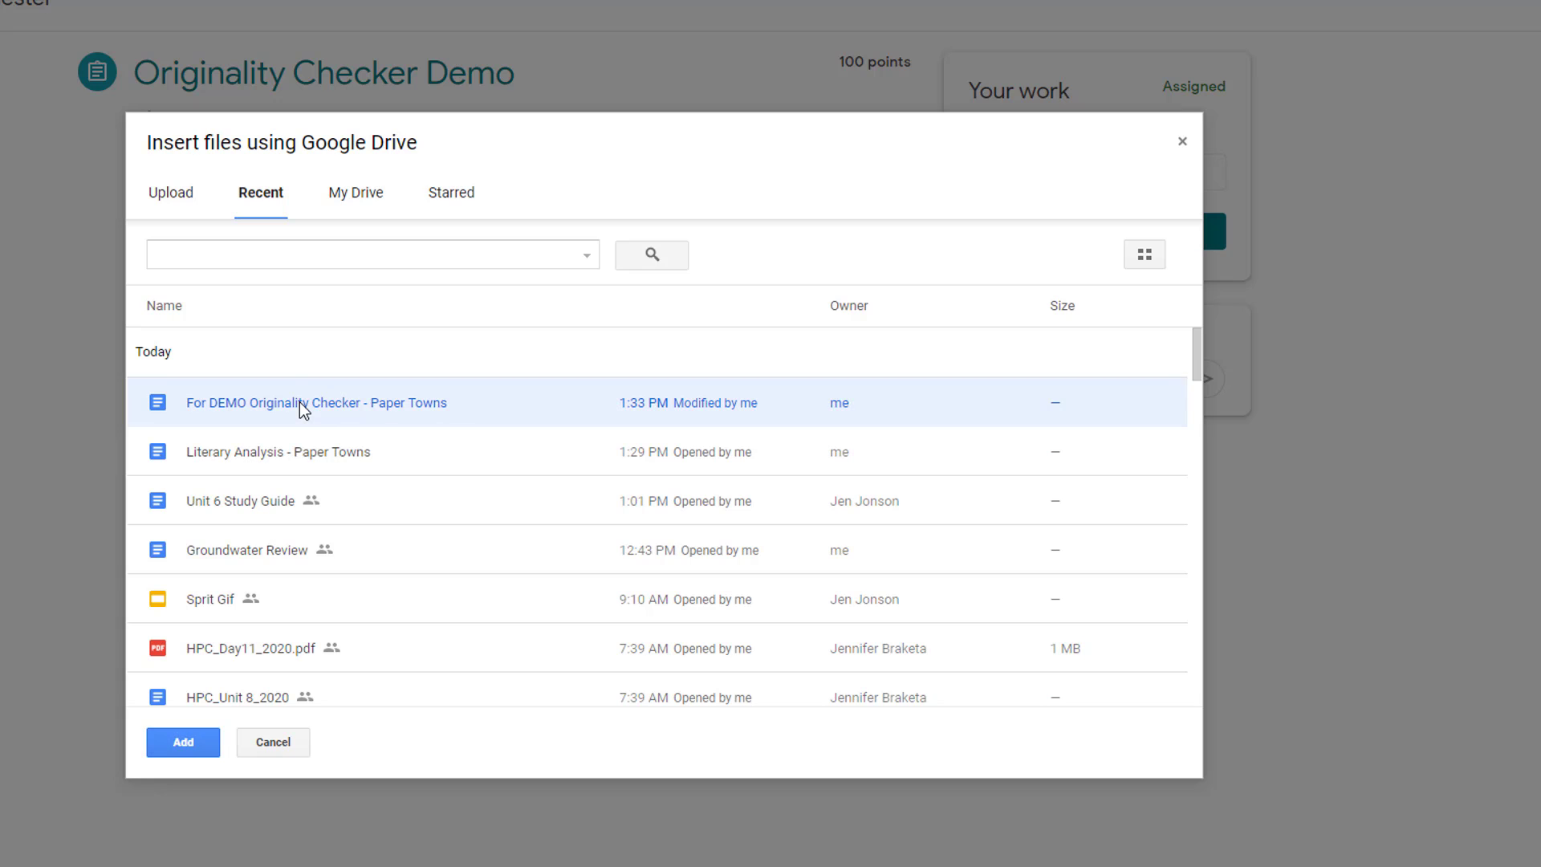
click(201, 754)
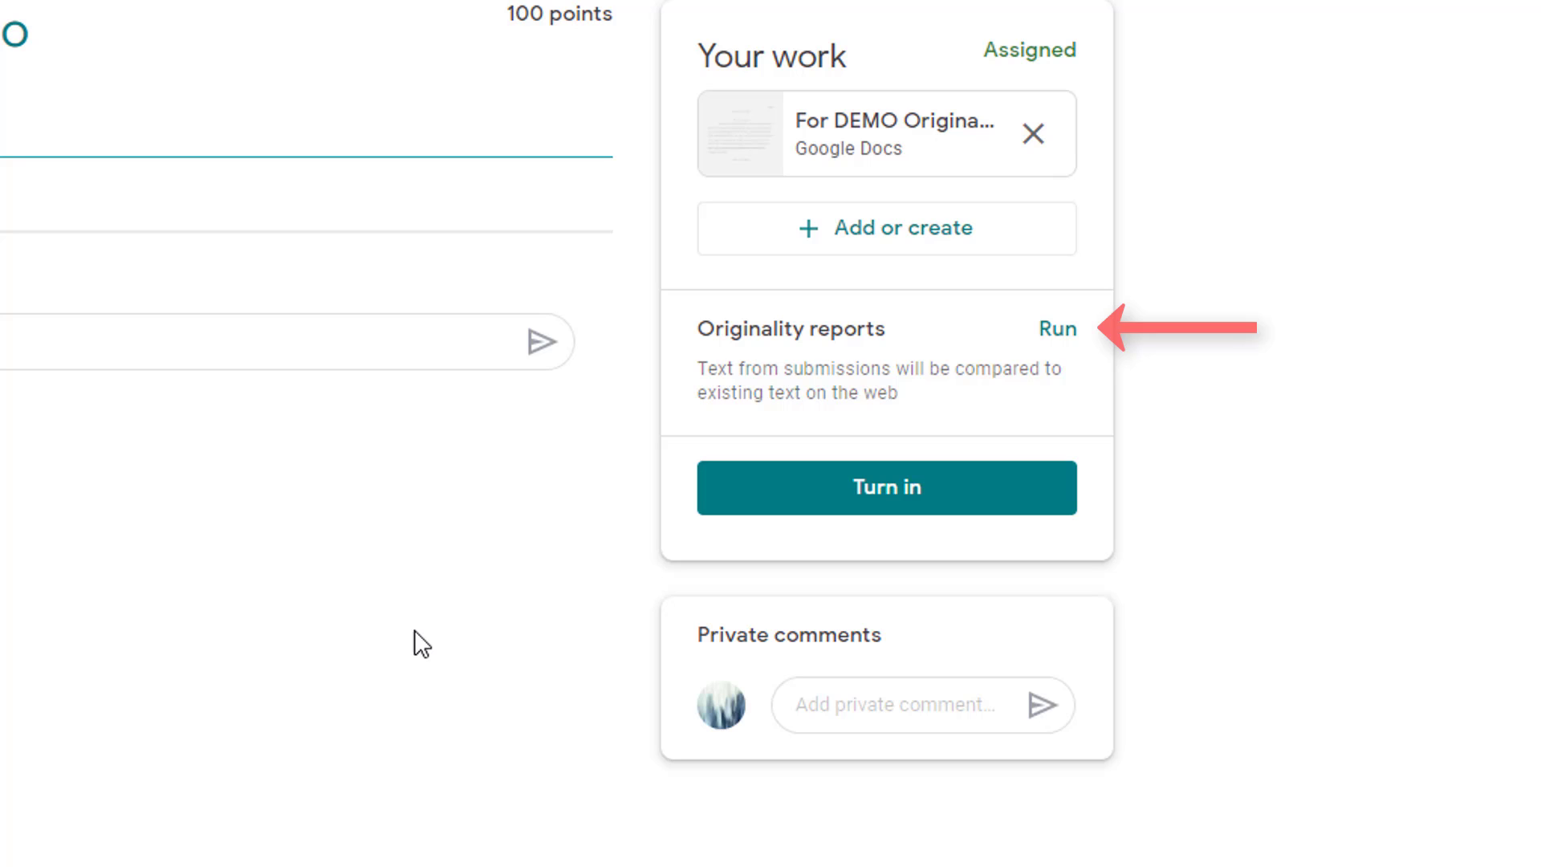
Step: Run and confirm an originality report on the attached Paper Towns essay
click(1060, 331)
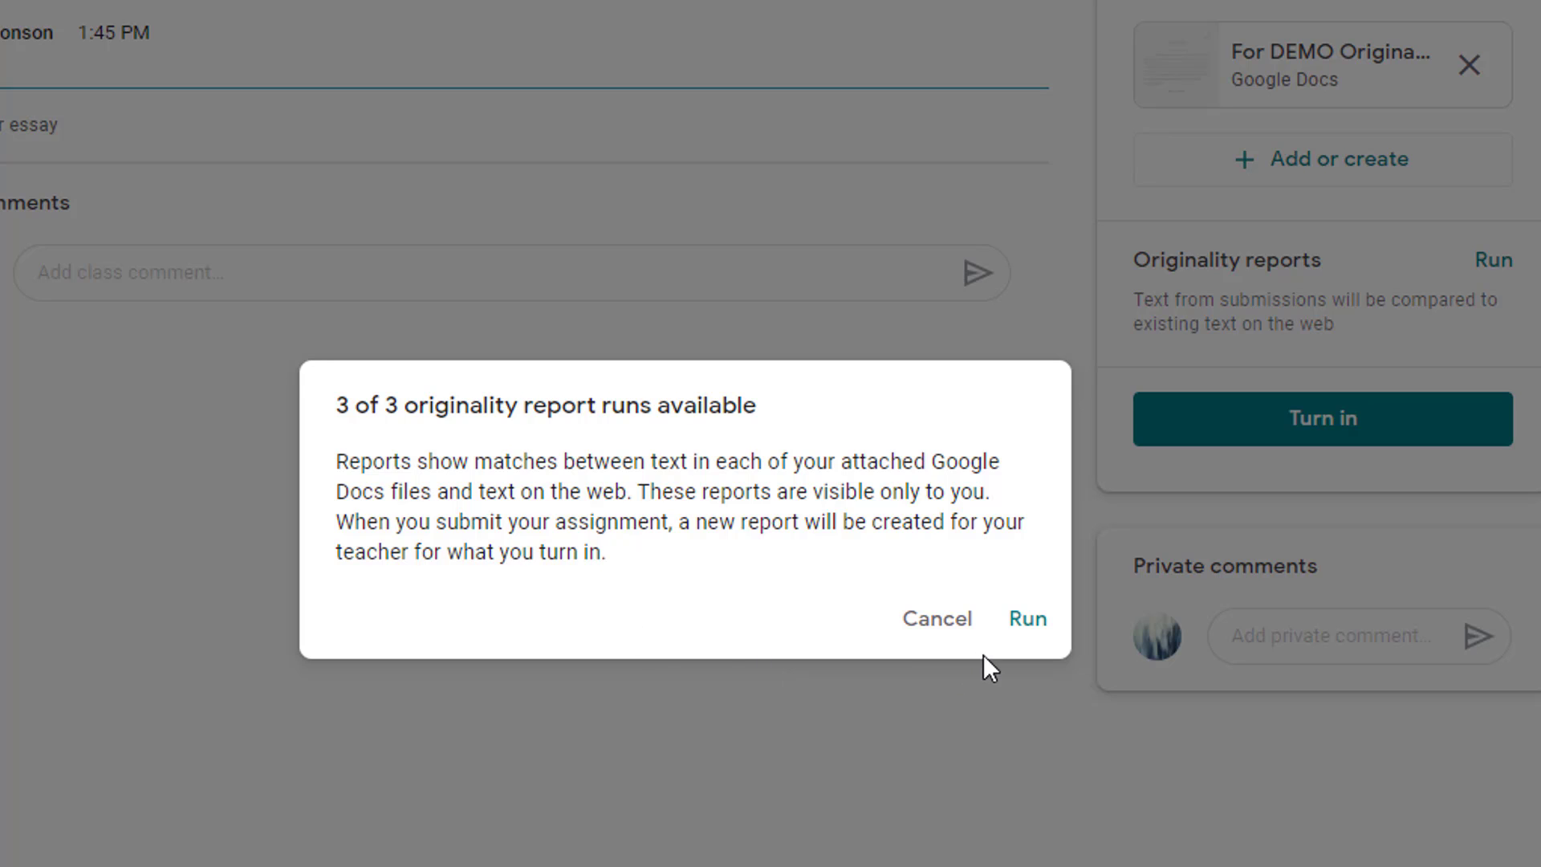
click(1025, 632)
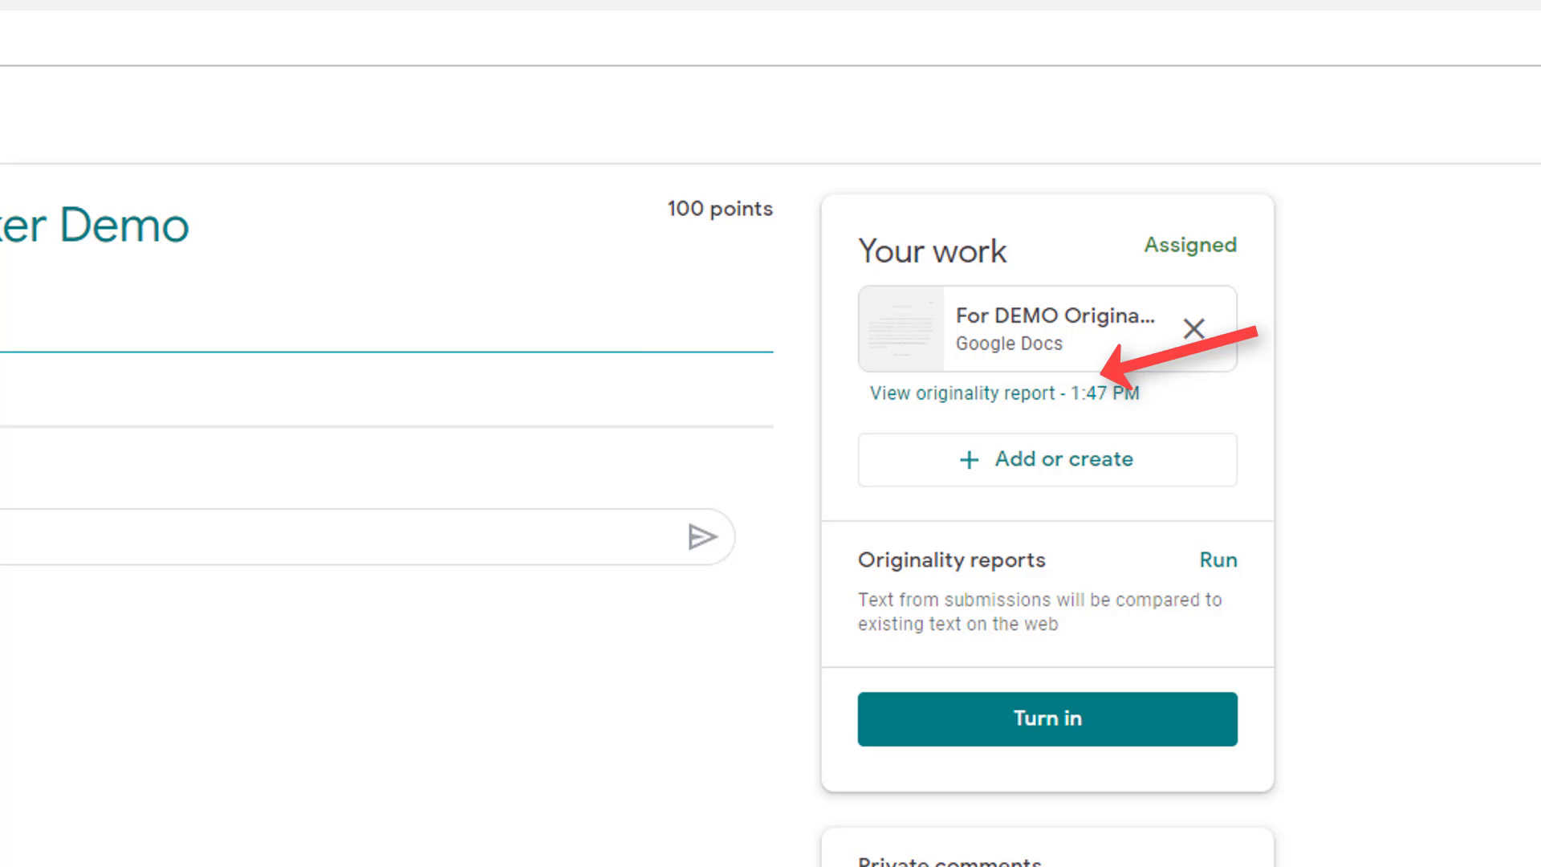
Step: View the Paper Towns originality report, switching its summary to percentages and back to counts
click(985, 393)
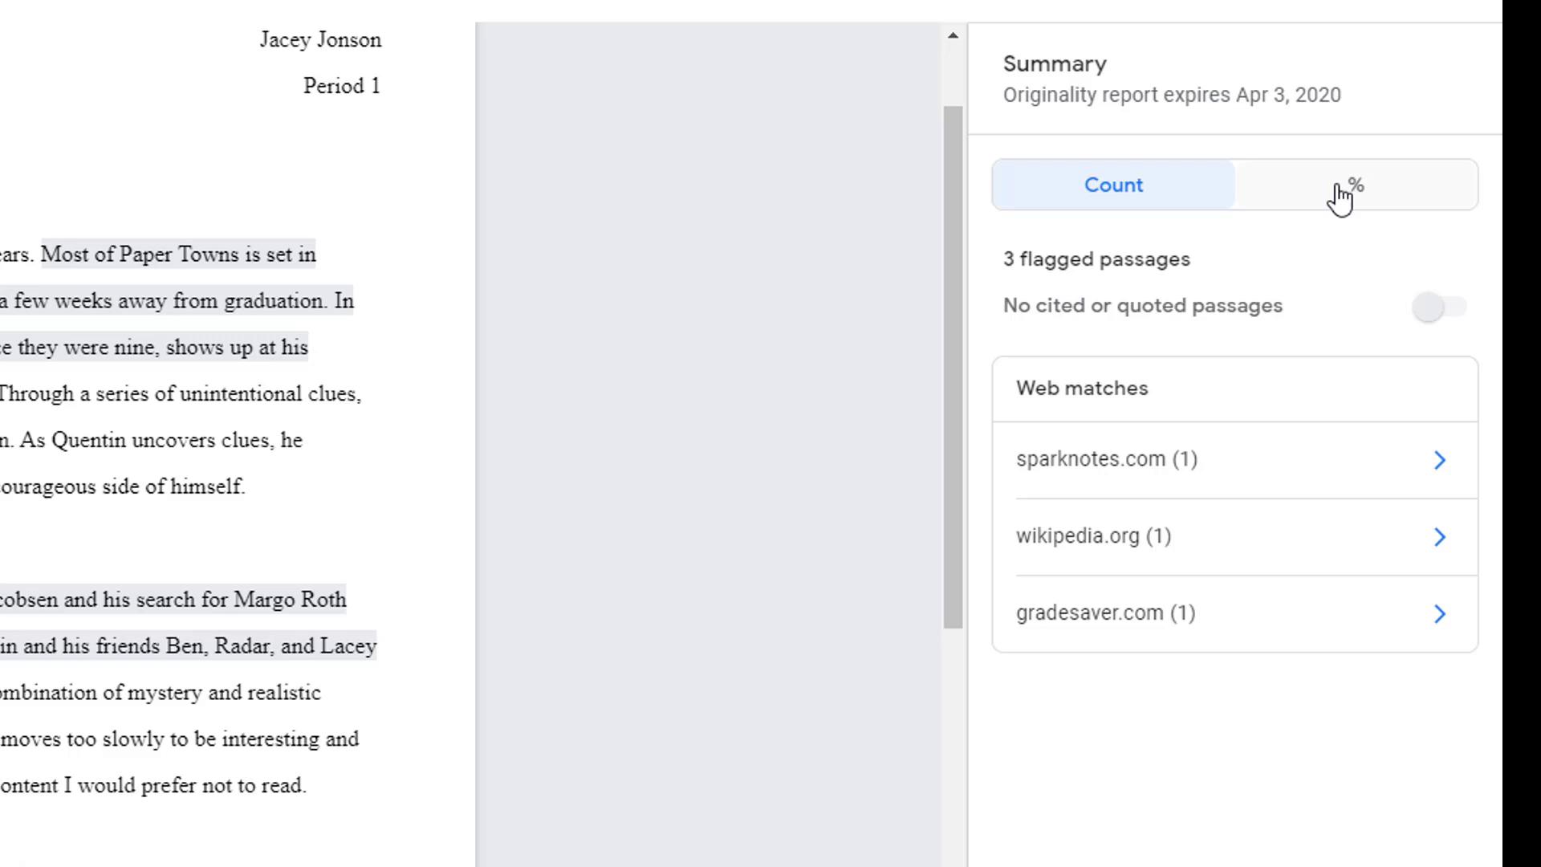
click(1338, 186)
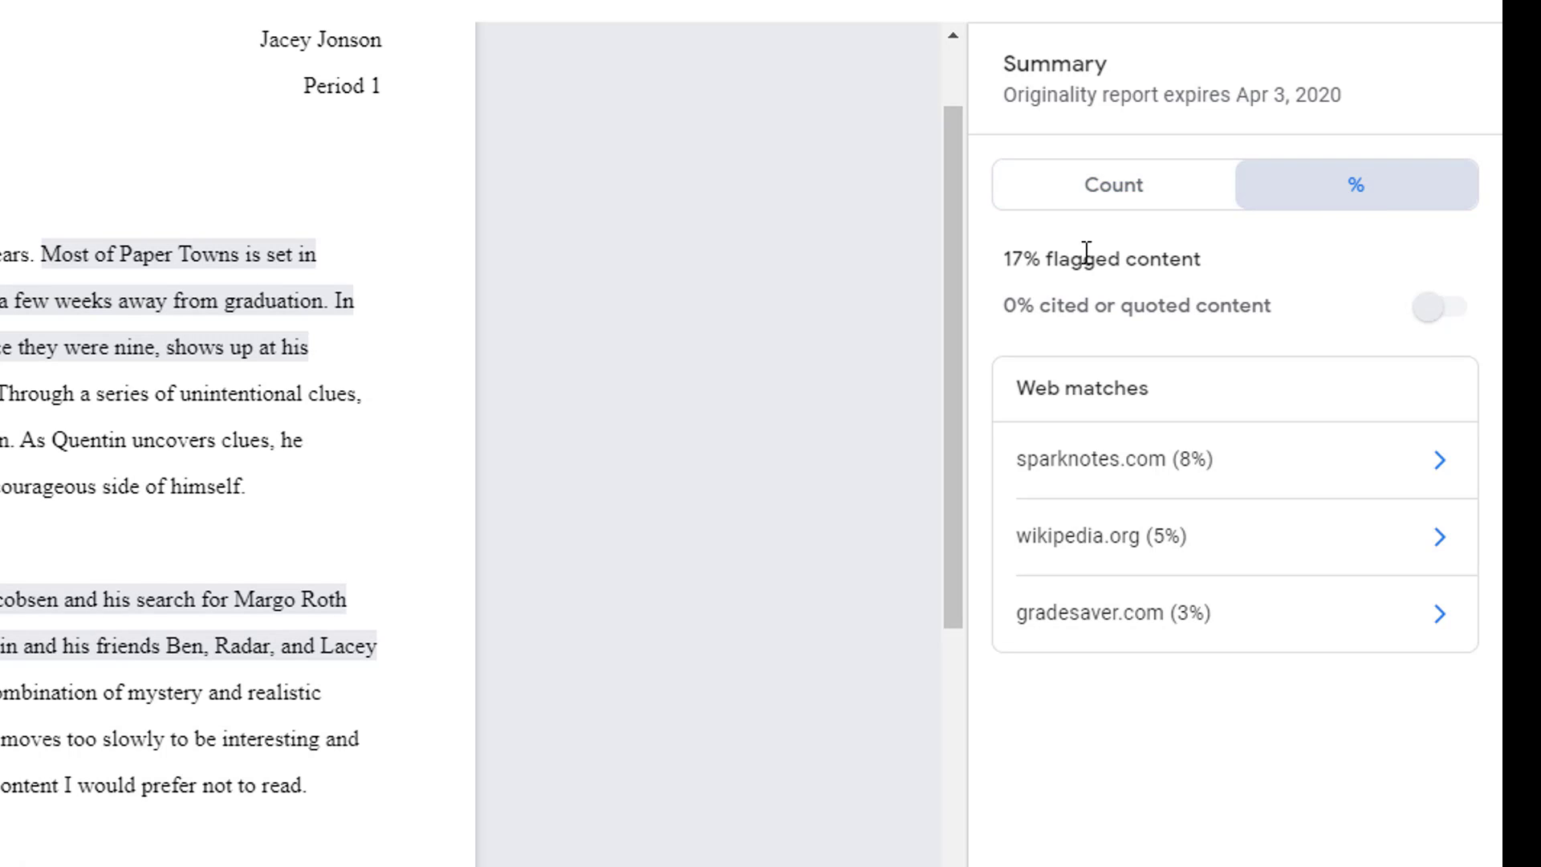
click(1112, 205)
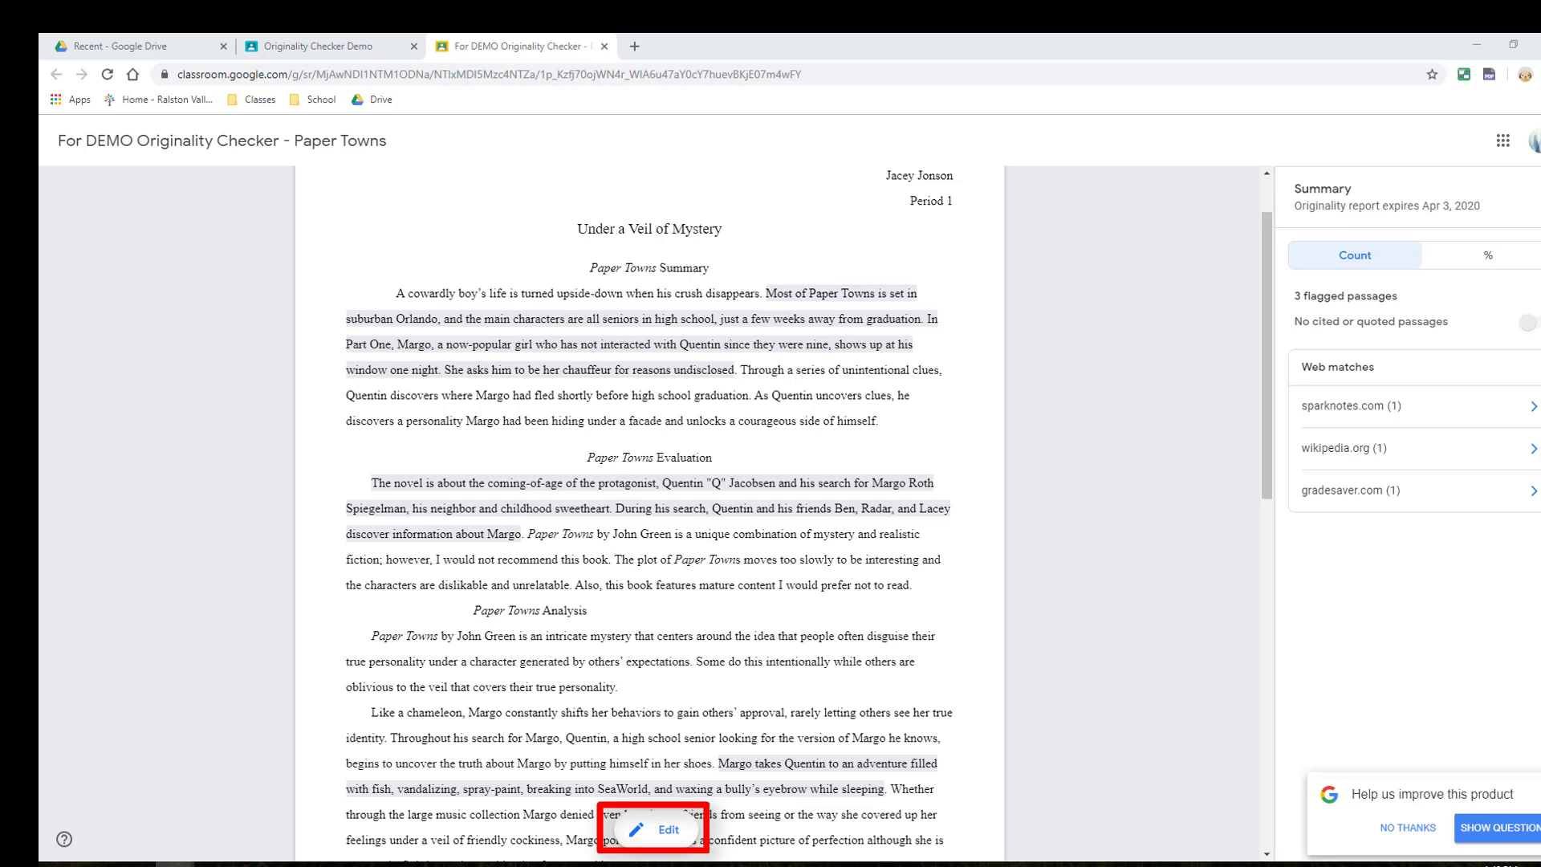
Step: Turn in the student's essay, then open the Originality Checker Demo Student work page
click(604, 46)
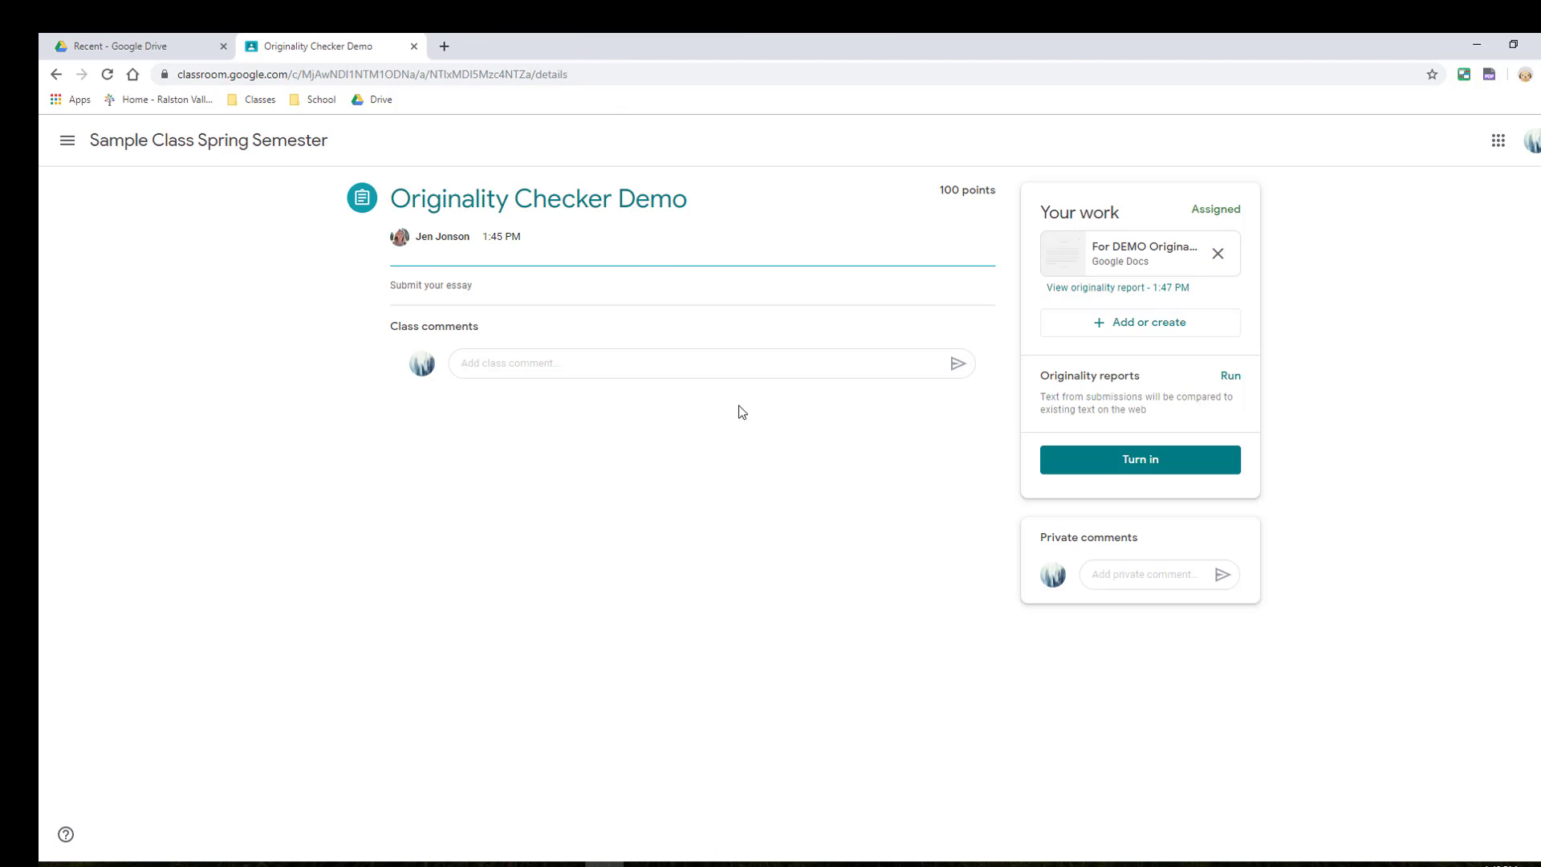
click(1166, 460)
click(960, 546)
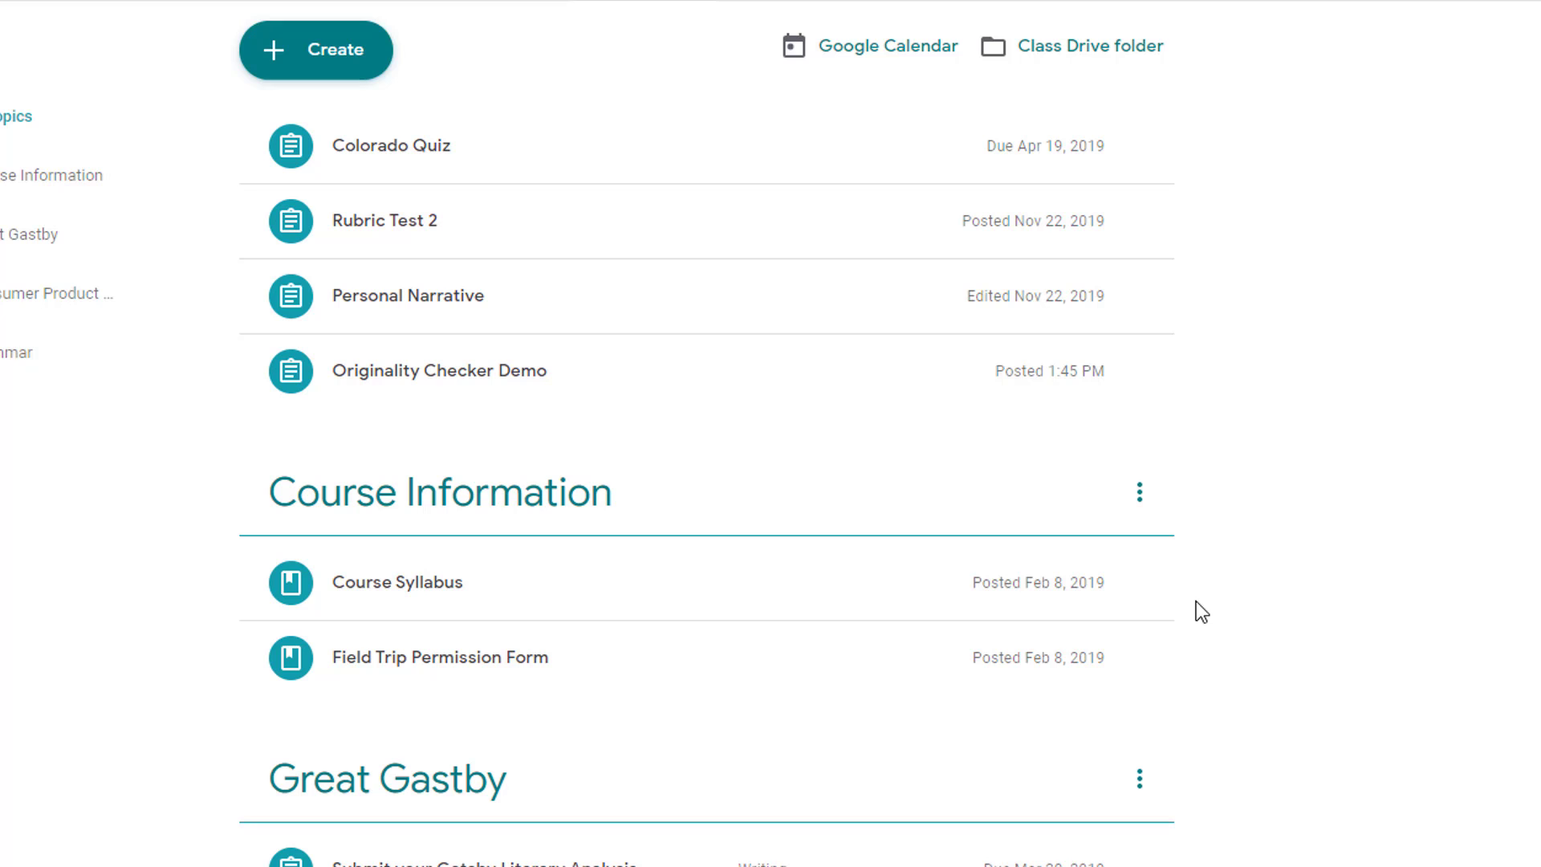
click(460, 372)
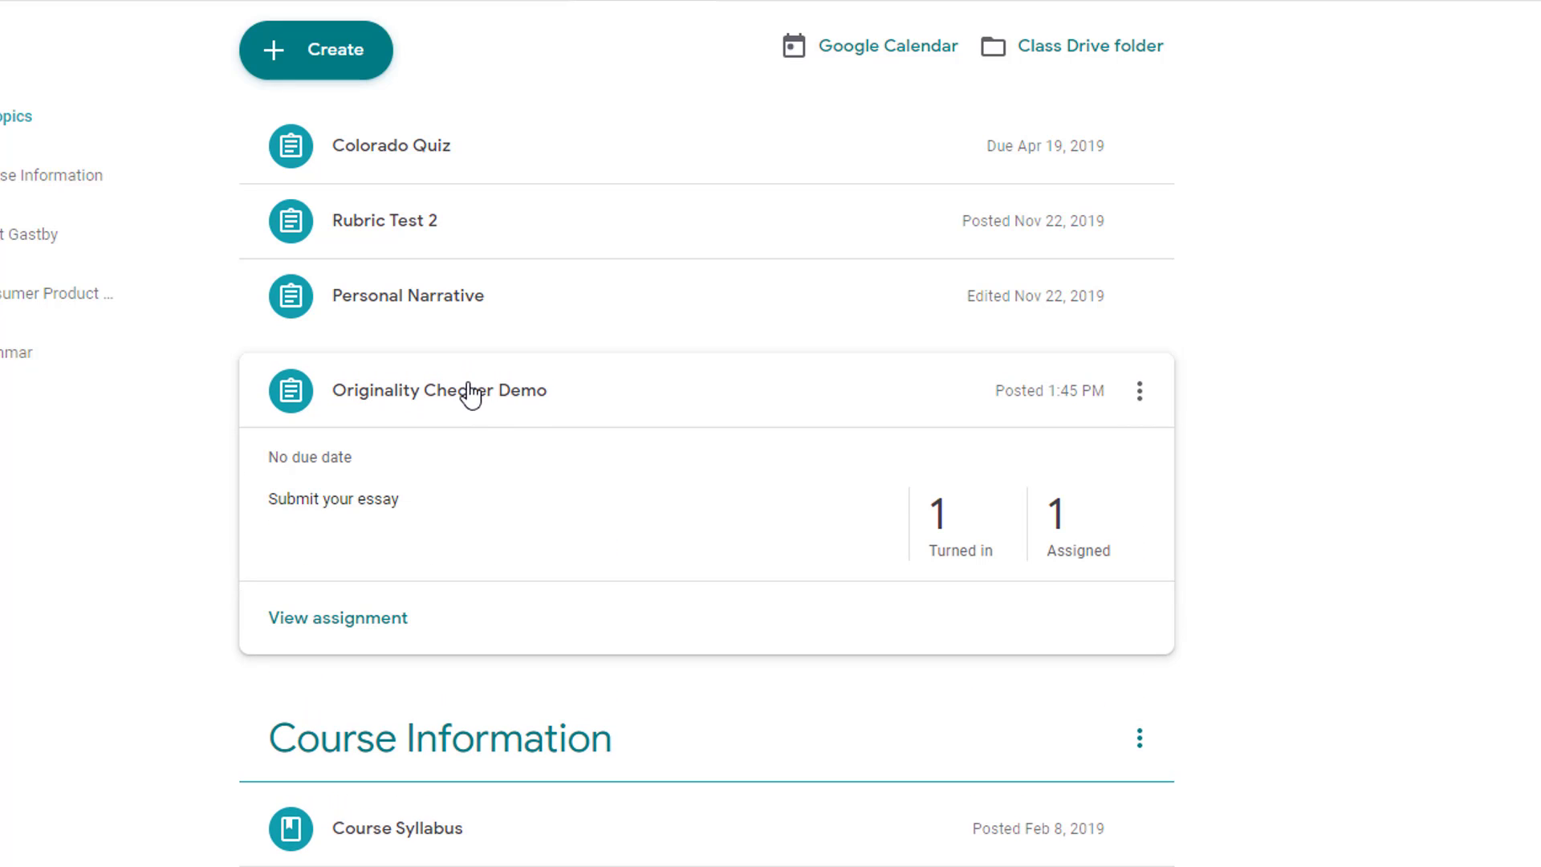
click(371, 624)
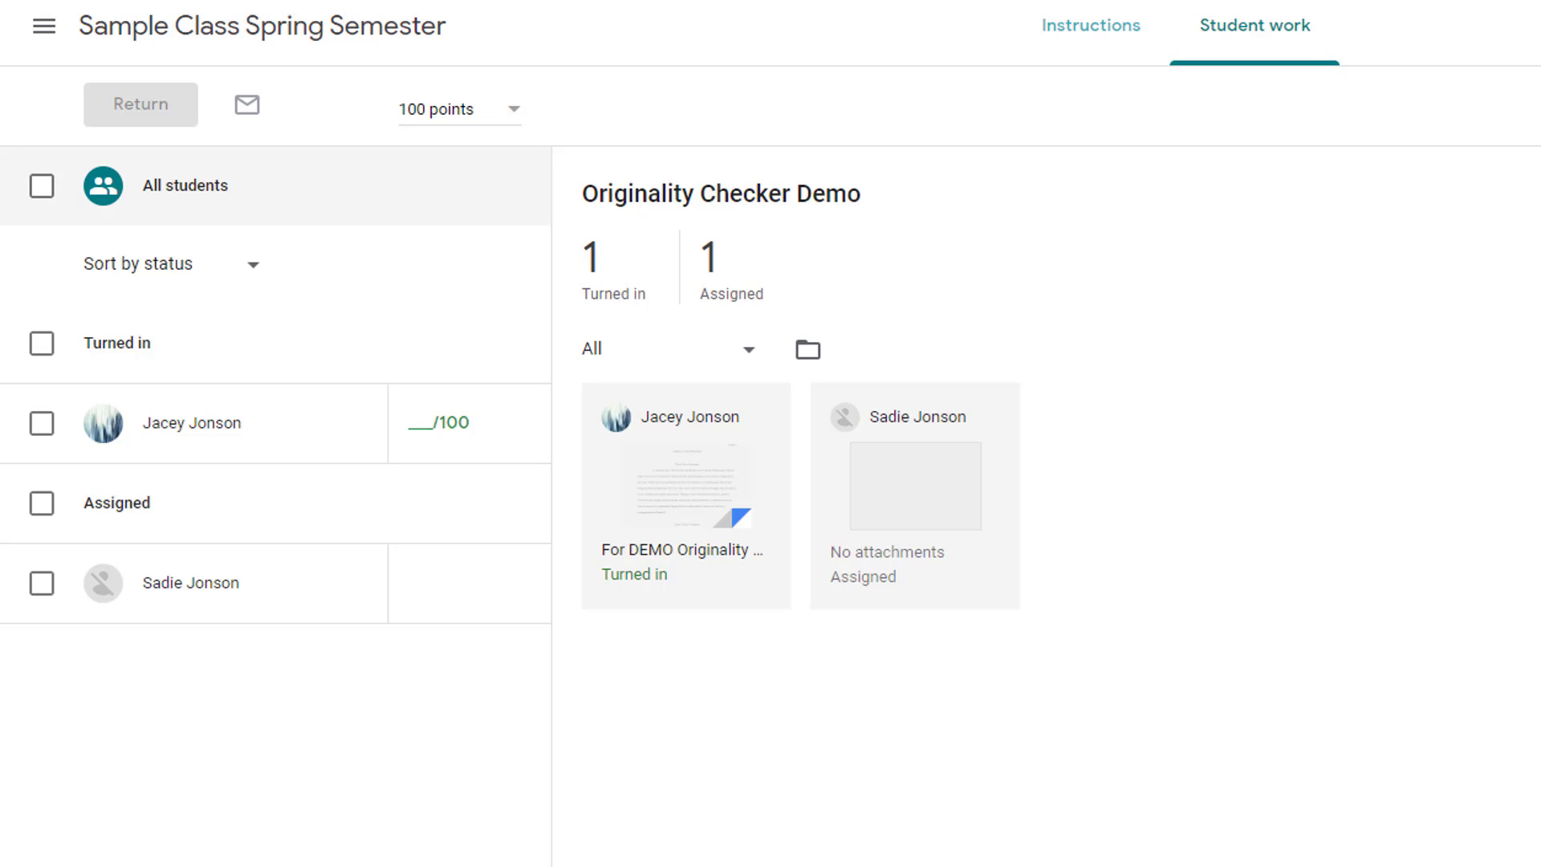
Step: Open the turned-in essay's '3 flagged passages' report and show its sparknotes.com match
click(672, 502)
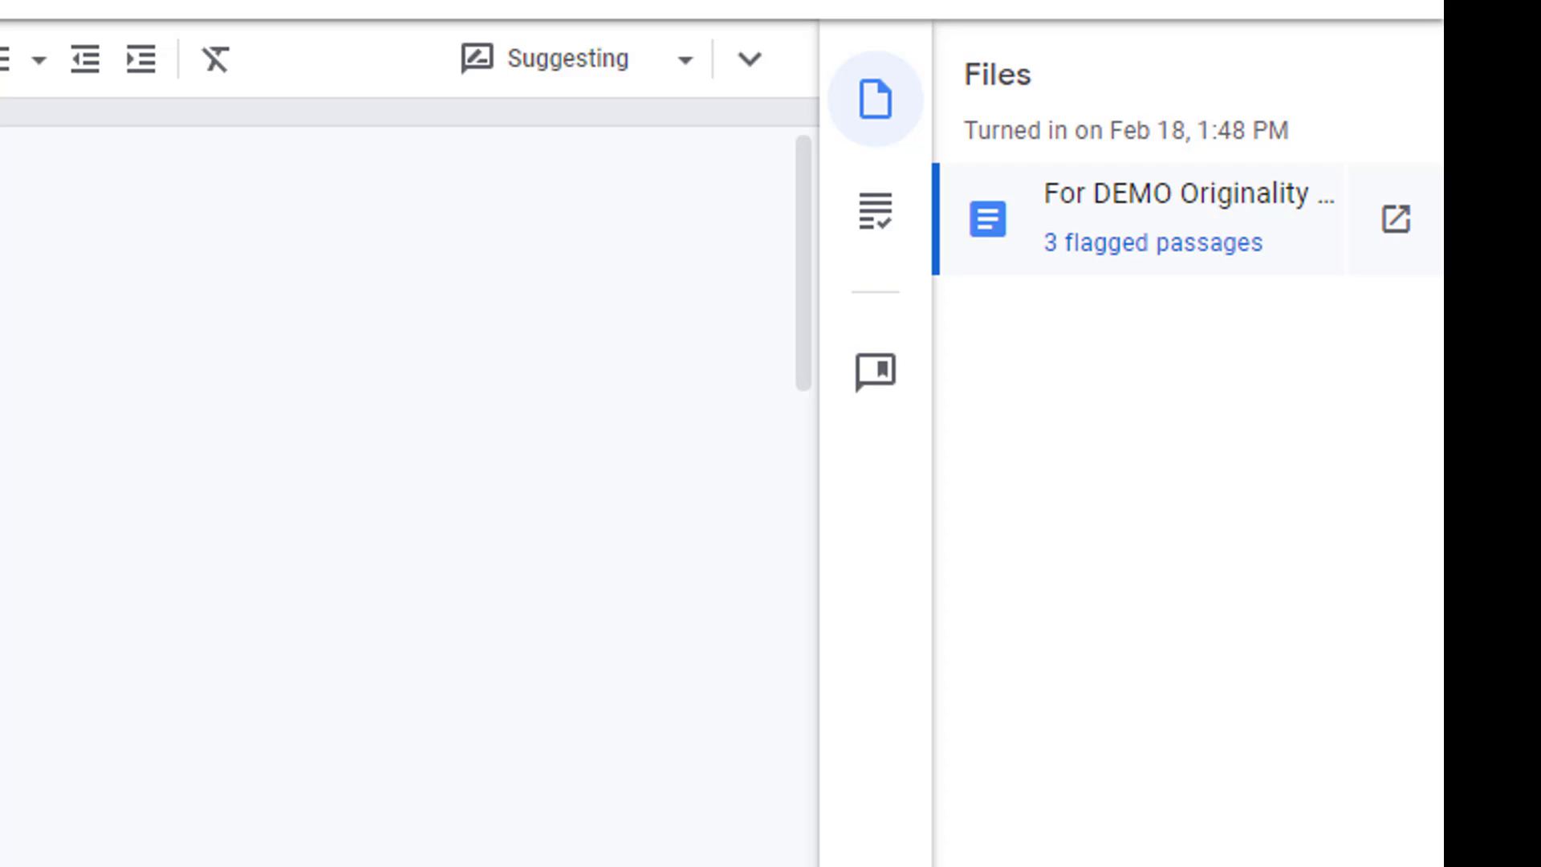
click(1180, 255)
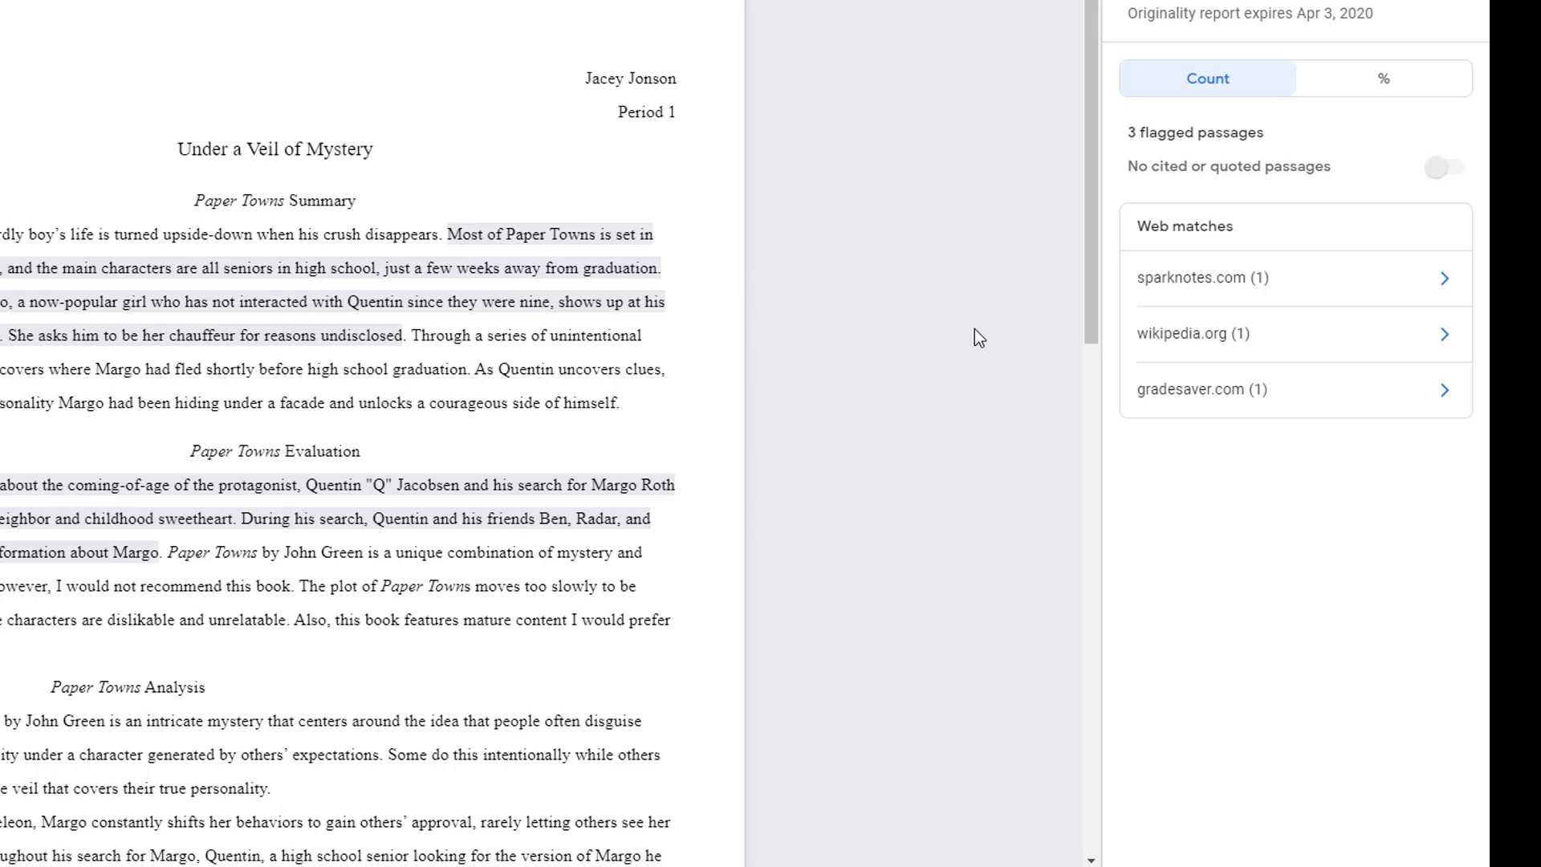
click(1268, 287)
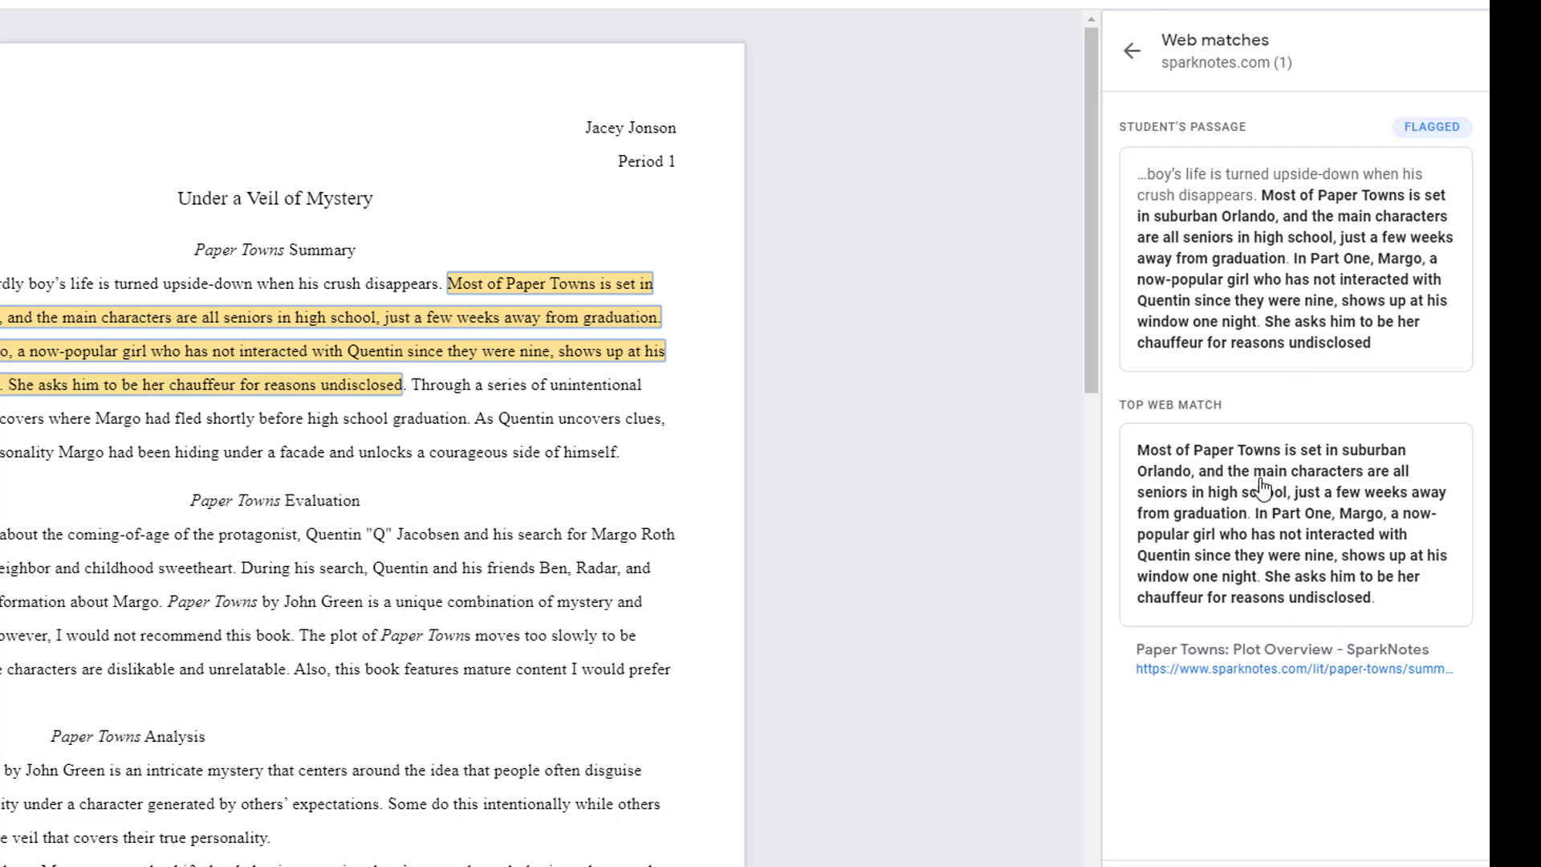
Step: Show the wikipedia.org and gradesaver.com matches, returning to the report summary after each
click(1132, 51)
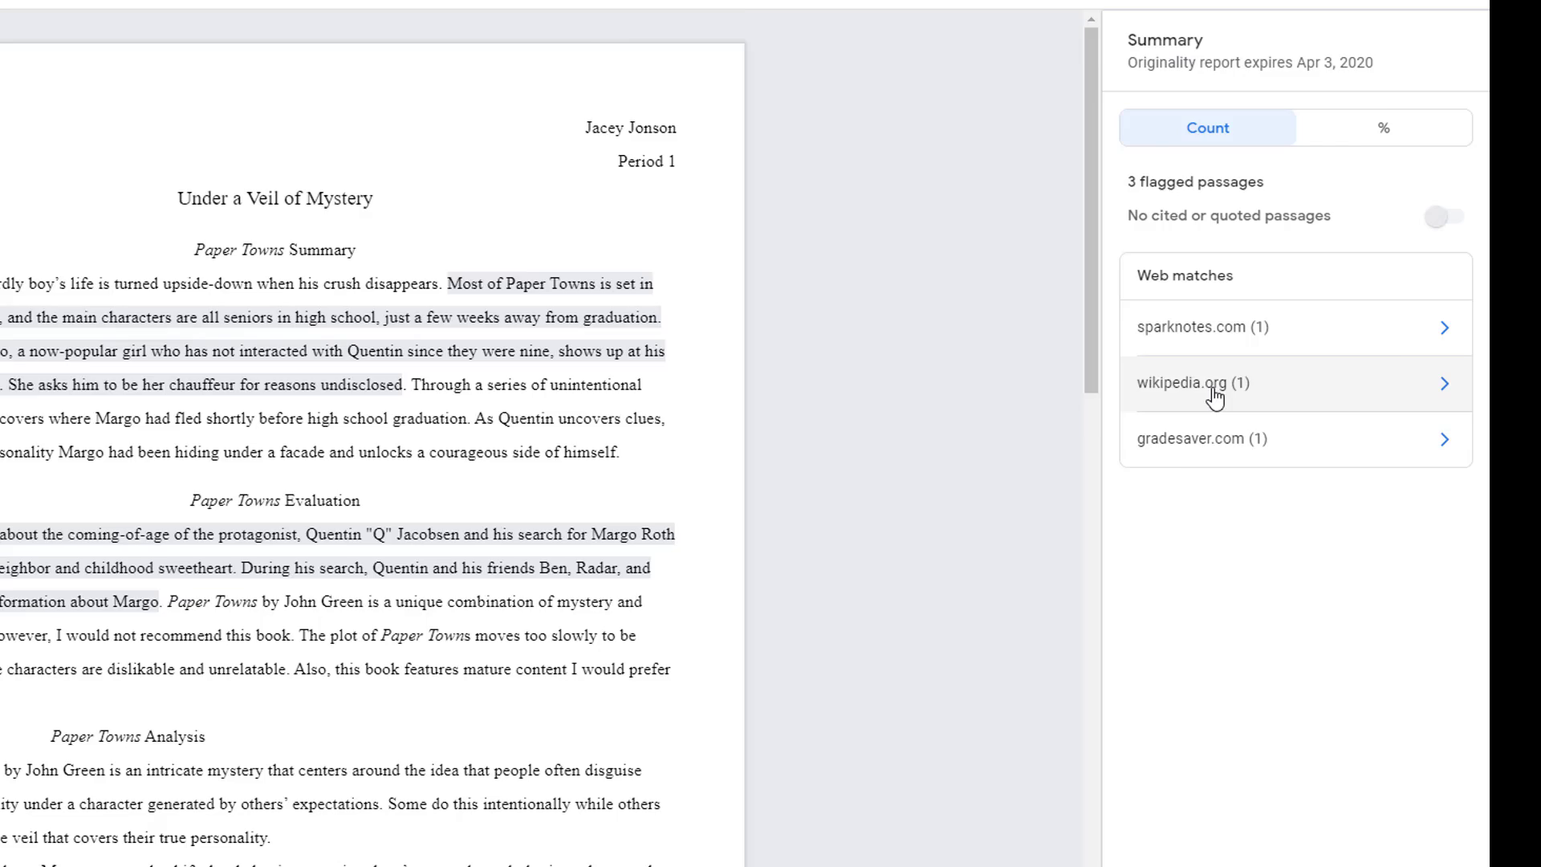
click(1212, 386)
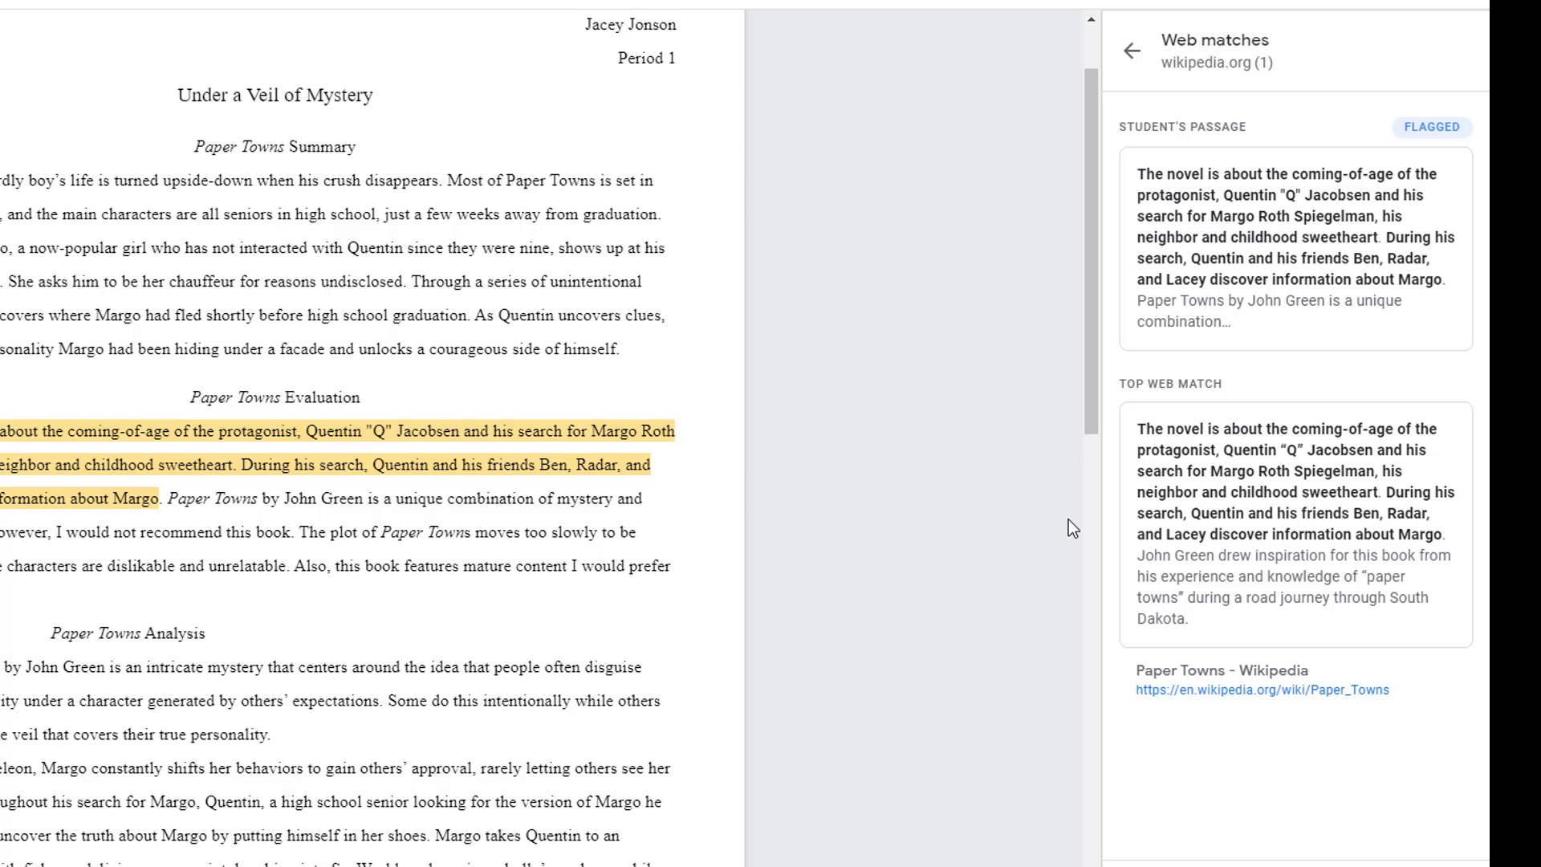
click(1132, 51)
click(1191, 446)
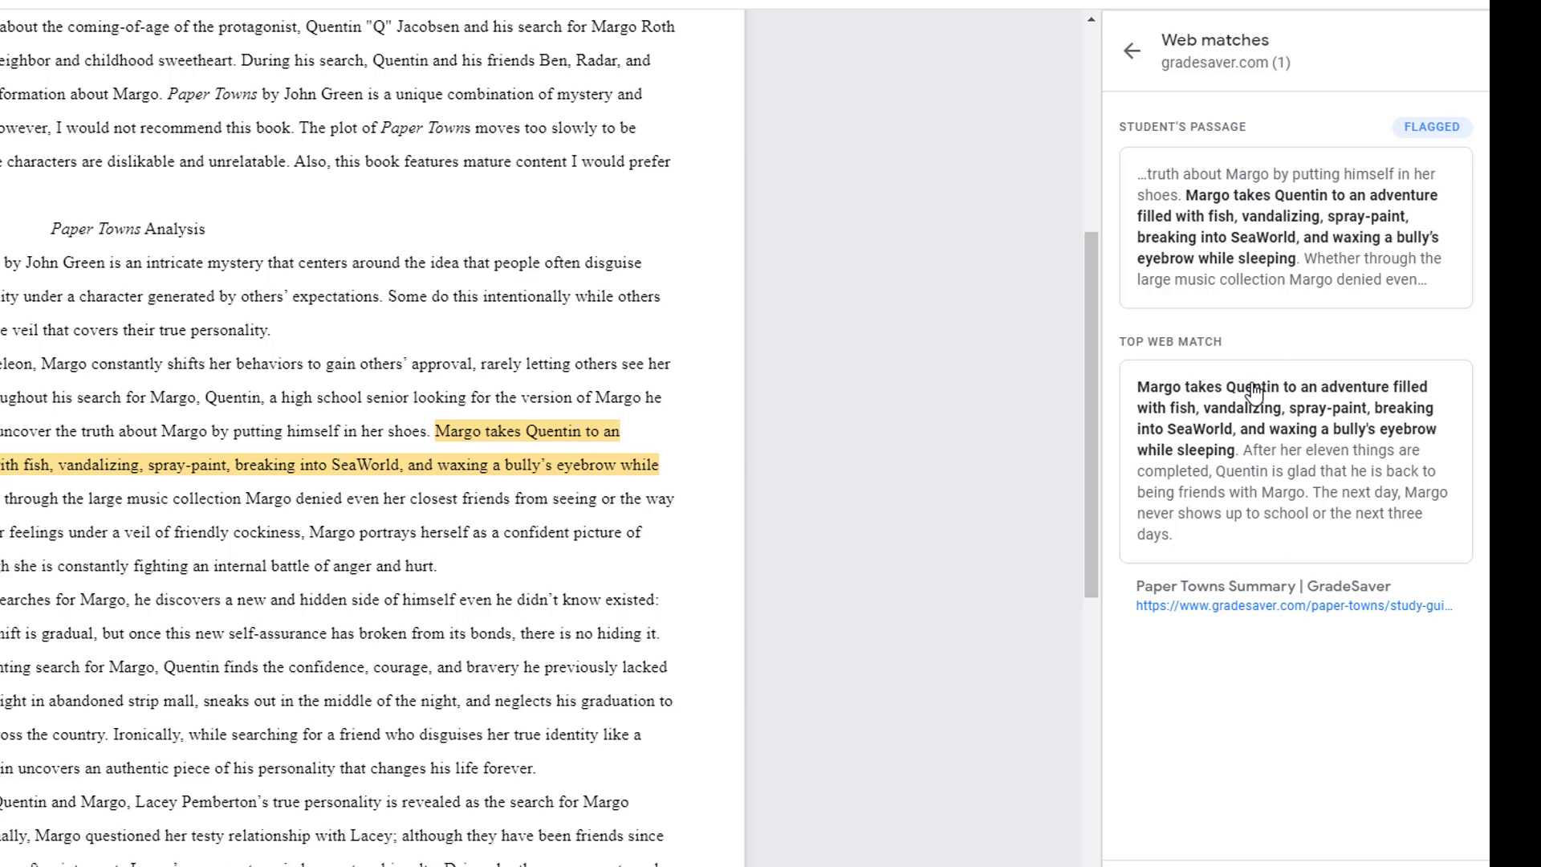
click(1132, 51)
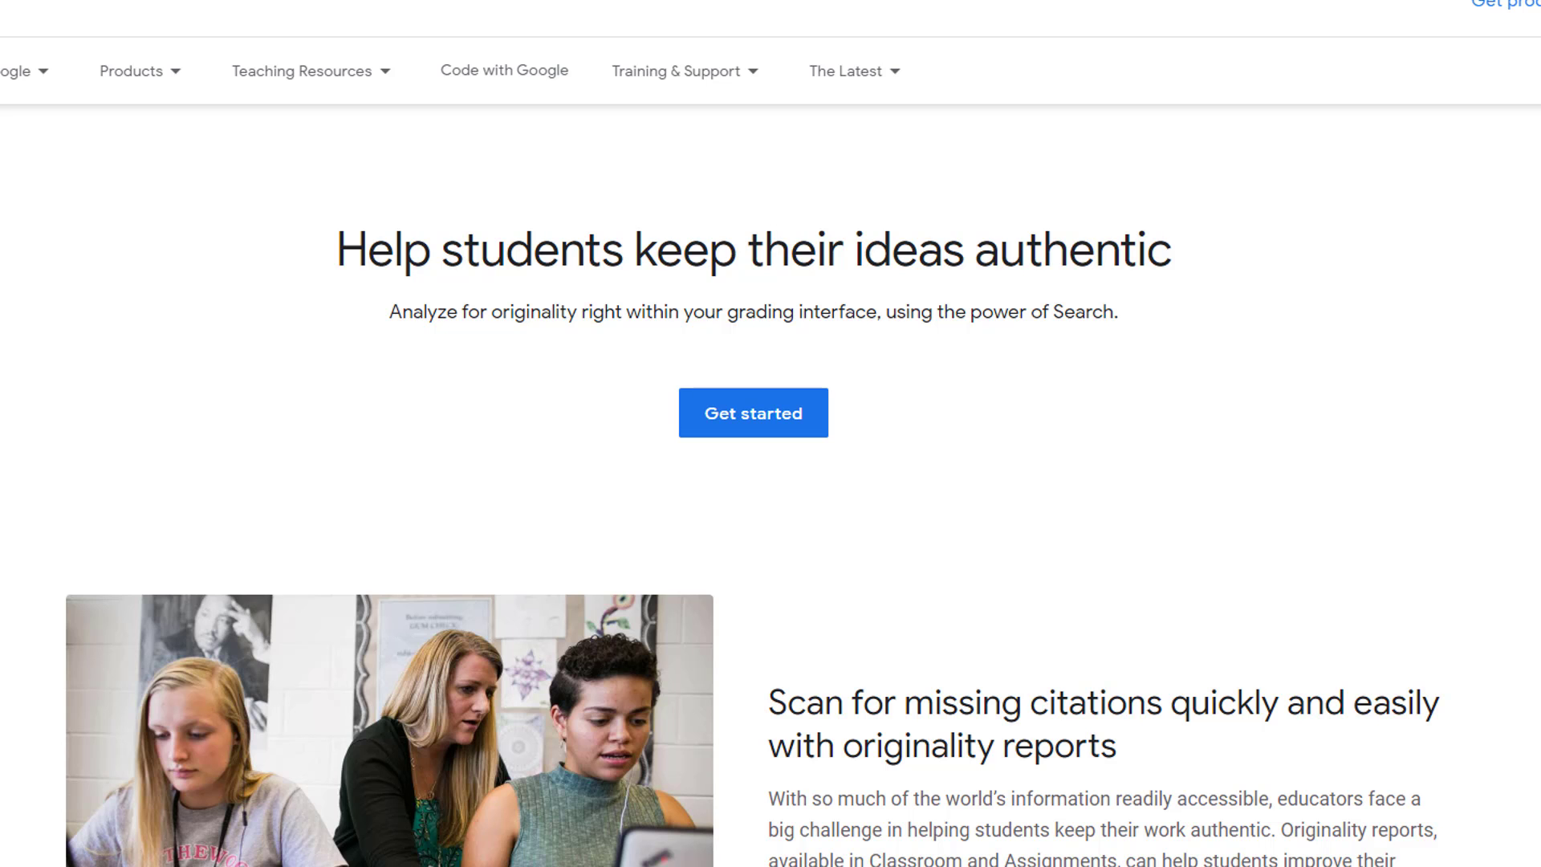
scroll(771, 482, down, 4)
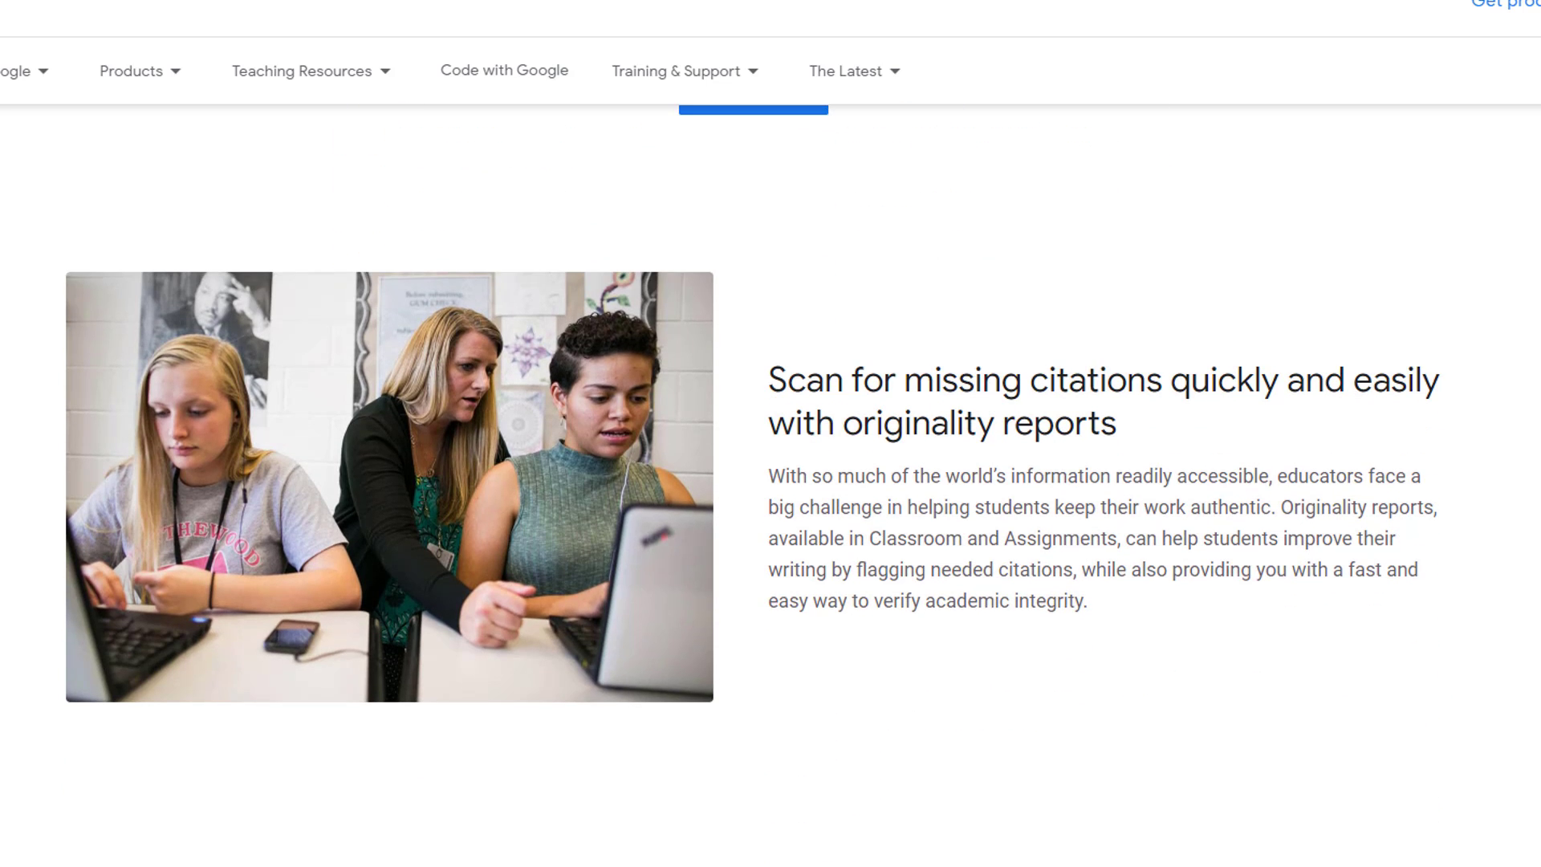
scroll(770, 482, down, 4)
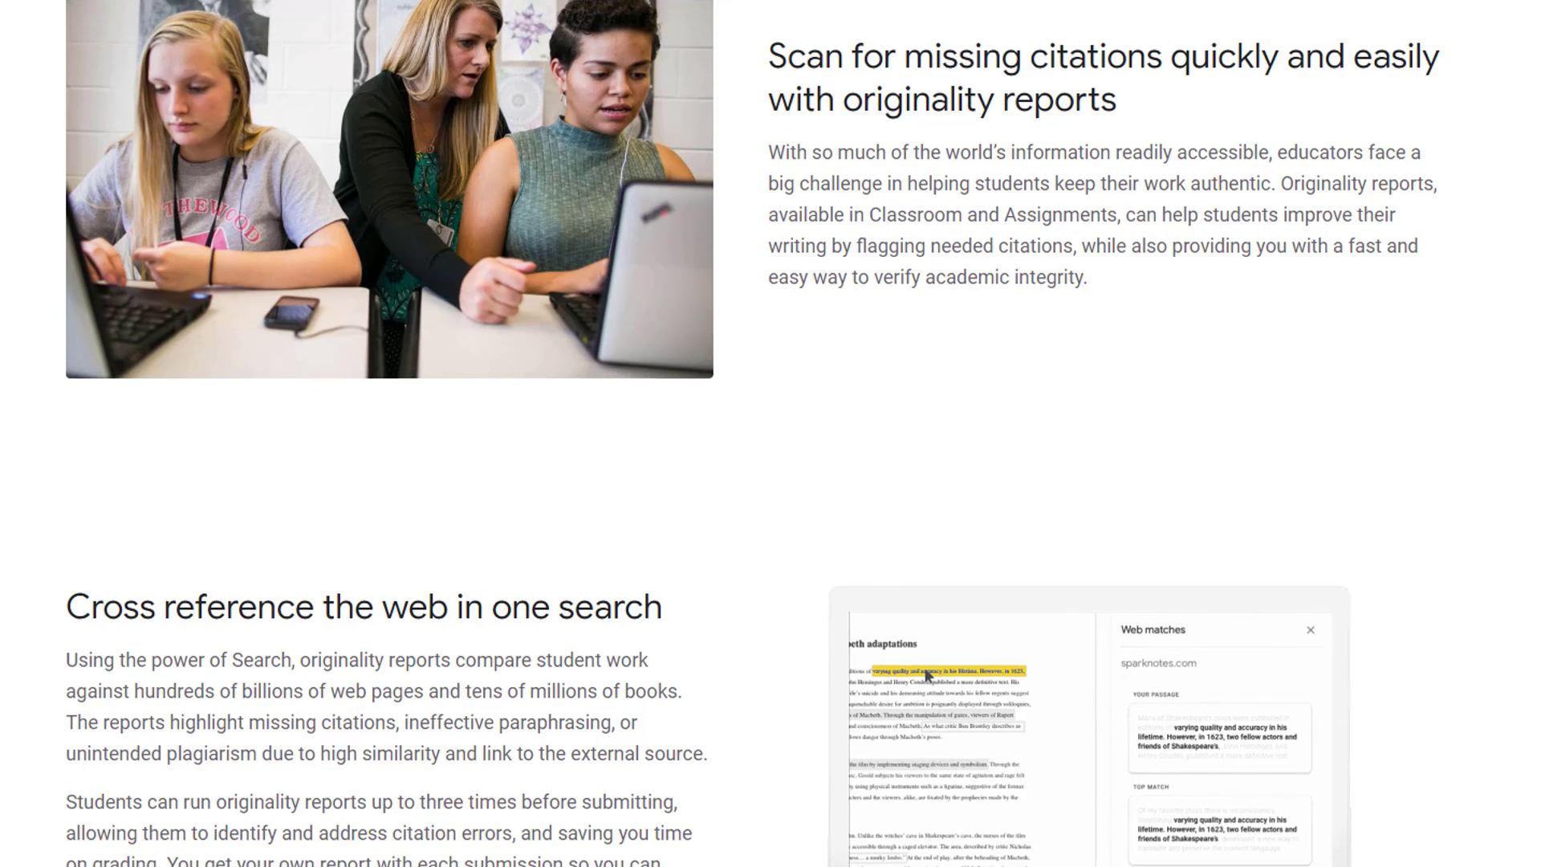
scroll(771, 482, down, 4)
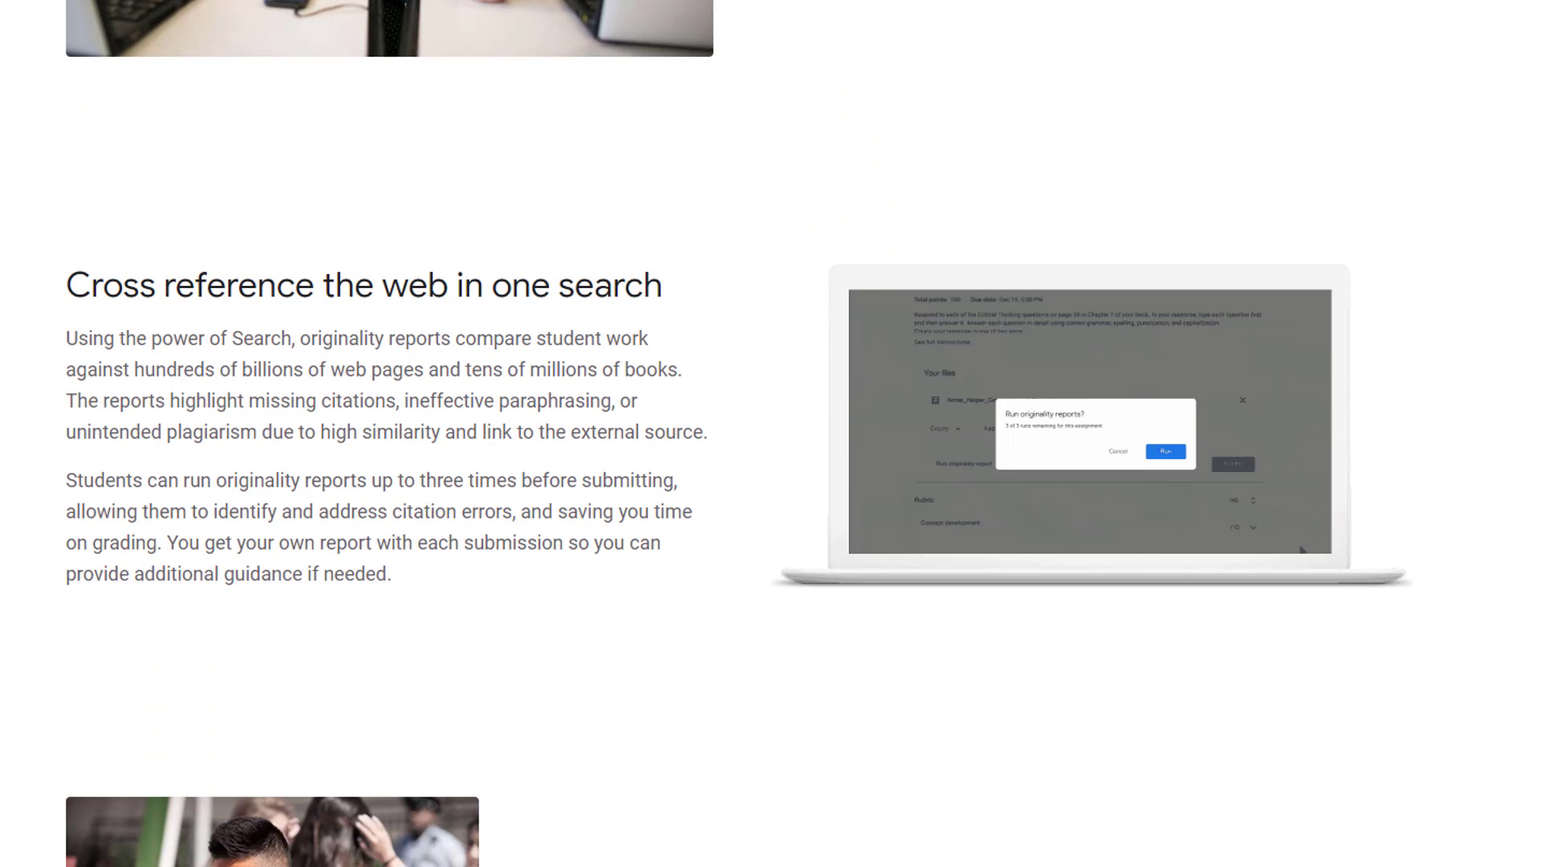
scroll(771, 482, down, 4)
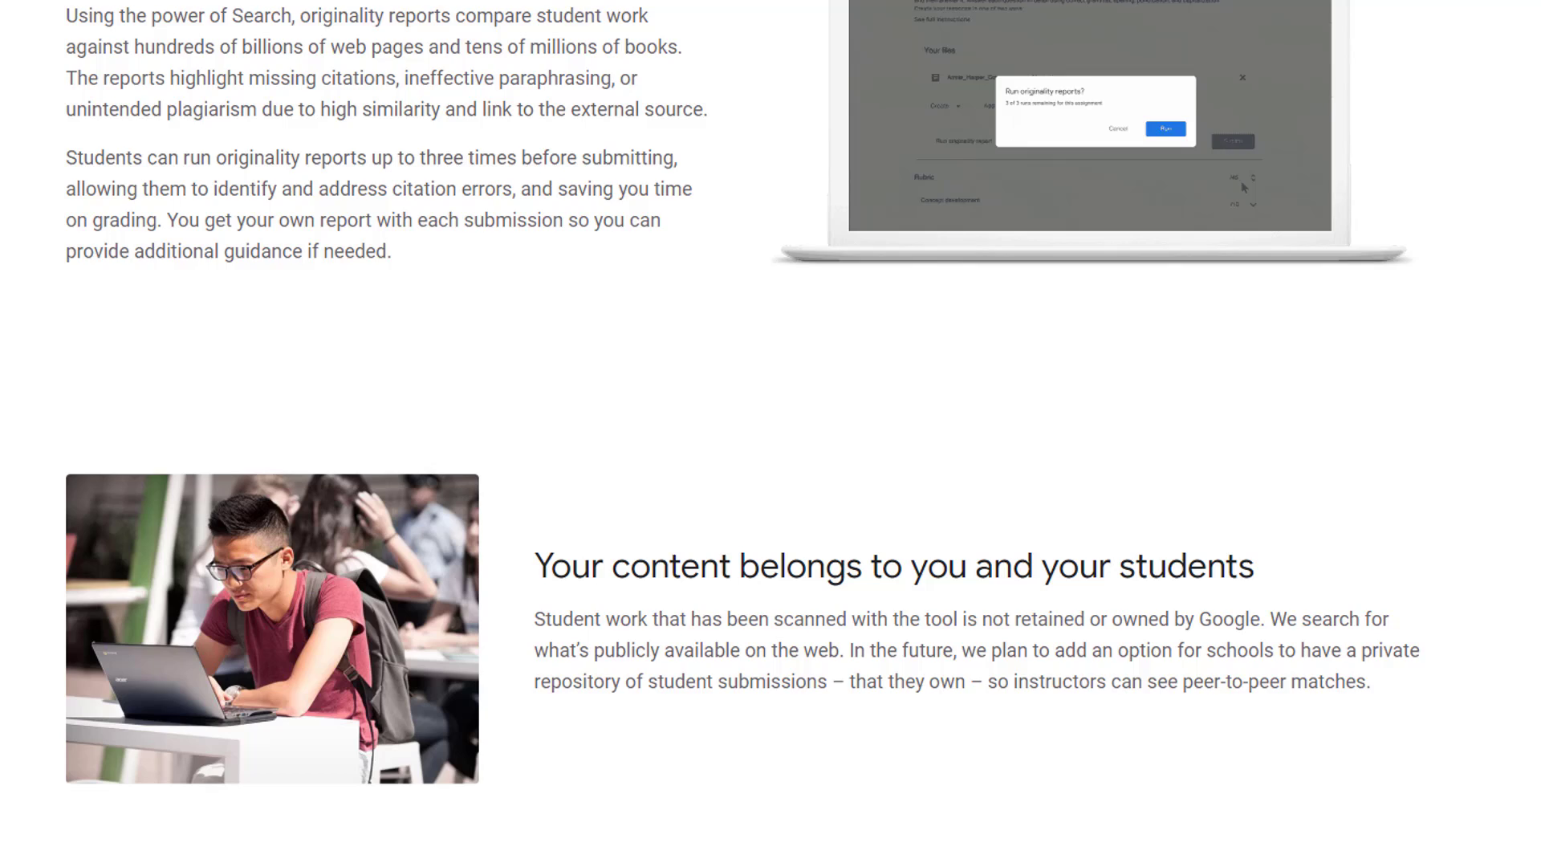
scroll(771, 481, down, 4)
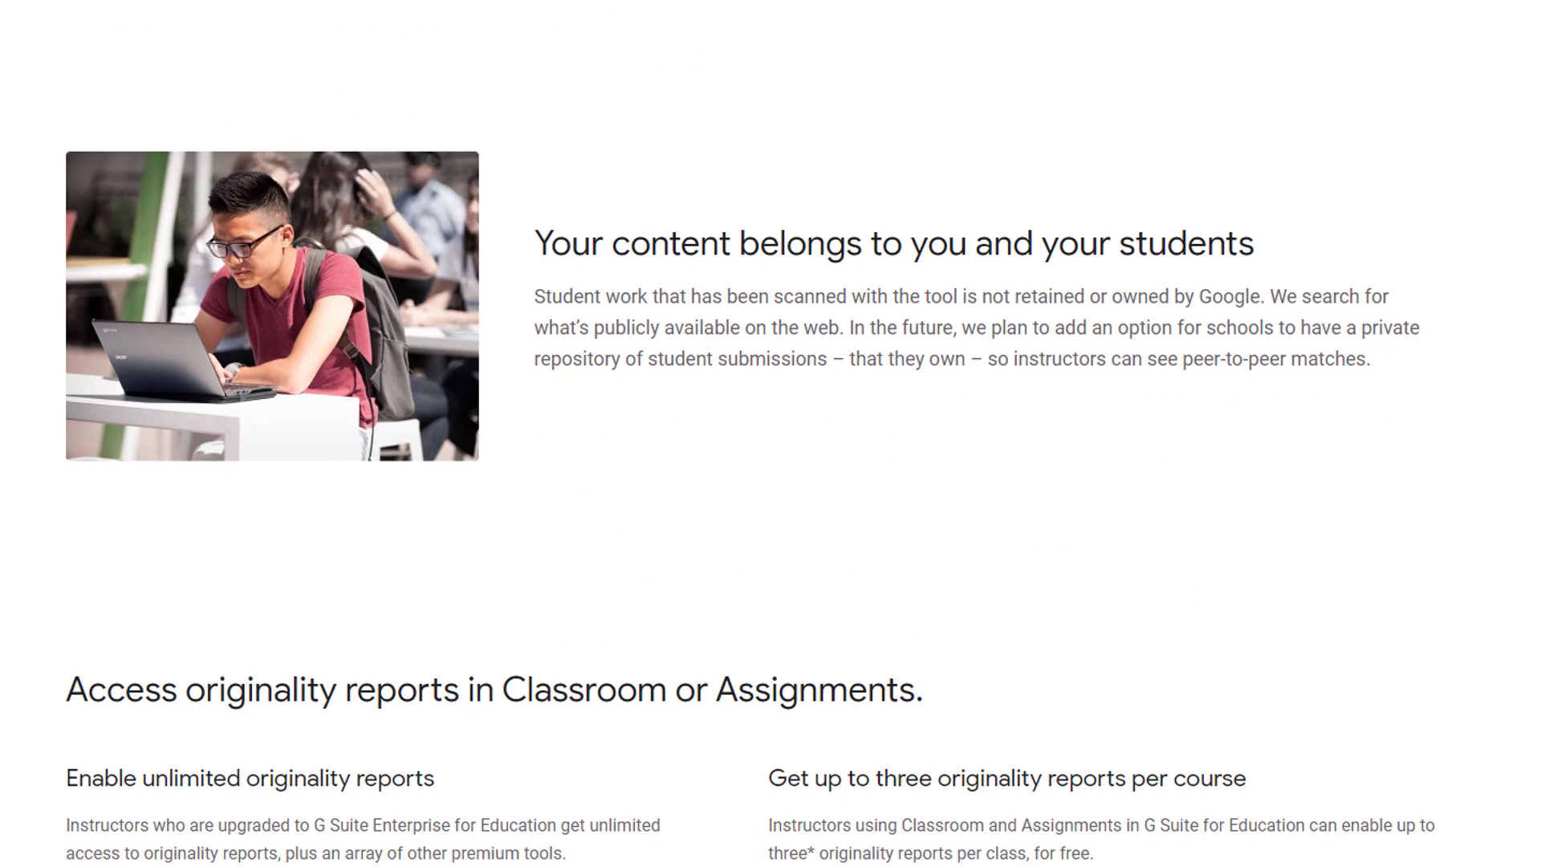
scroll(771, 481, down, 3)
scroll(771, 482, up, 1)
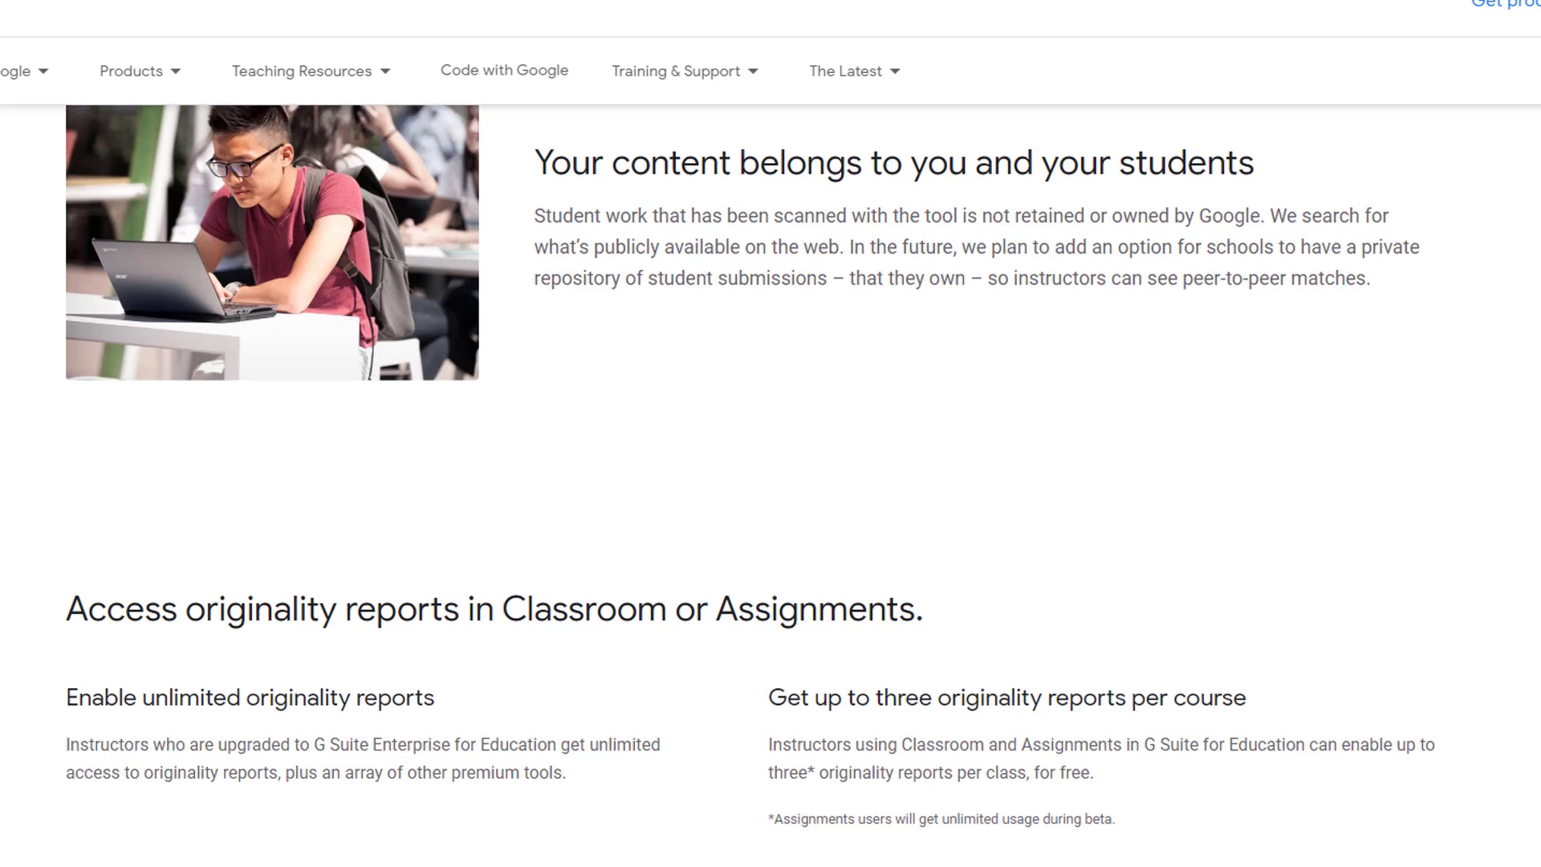
scroll(771, 482, up, 5)
scroll(770, 482, up, 3)
scroll(770, 481, up, 9)
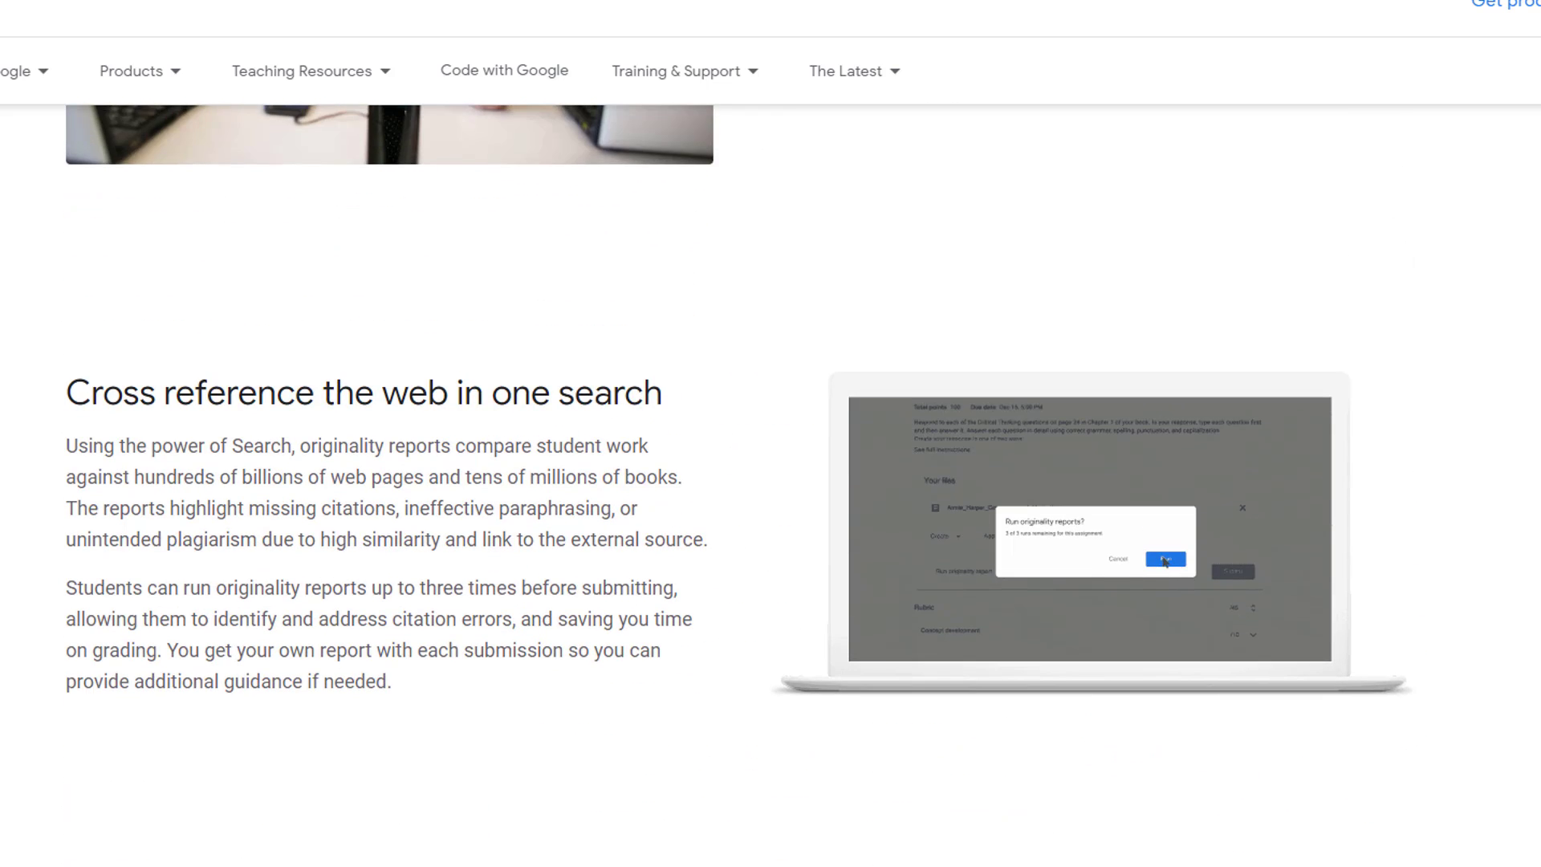
scroll(771, 482, up, 4)
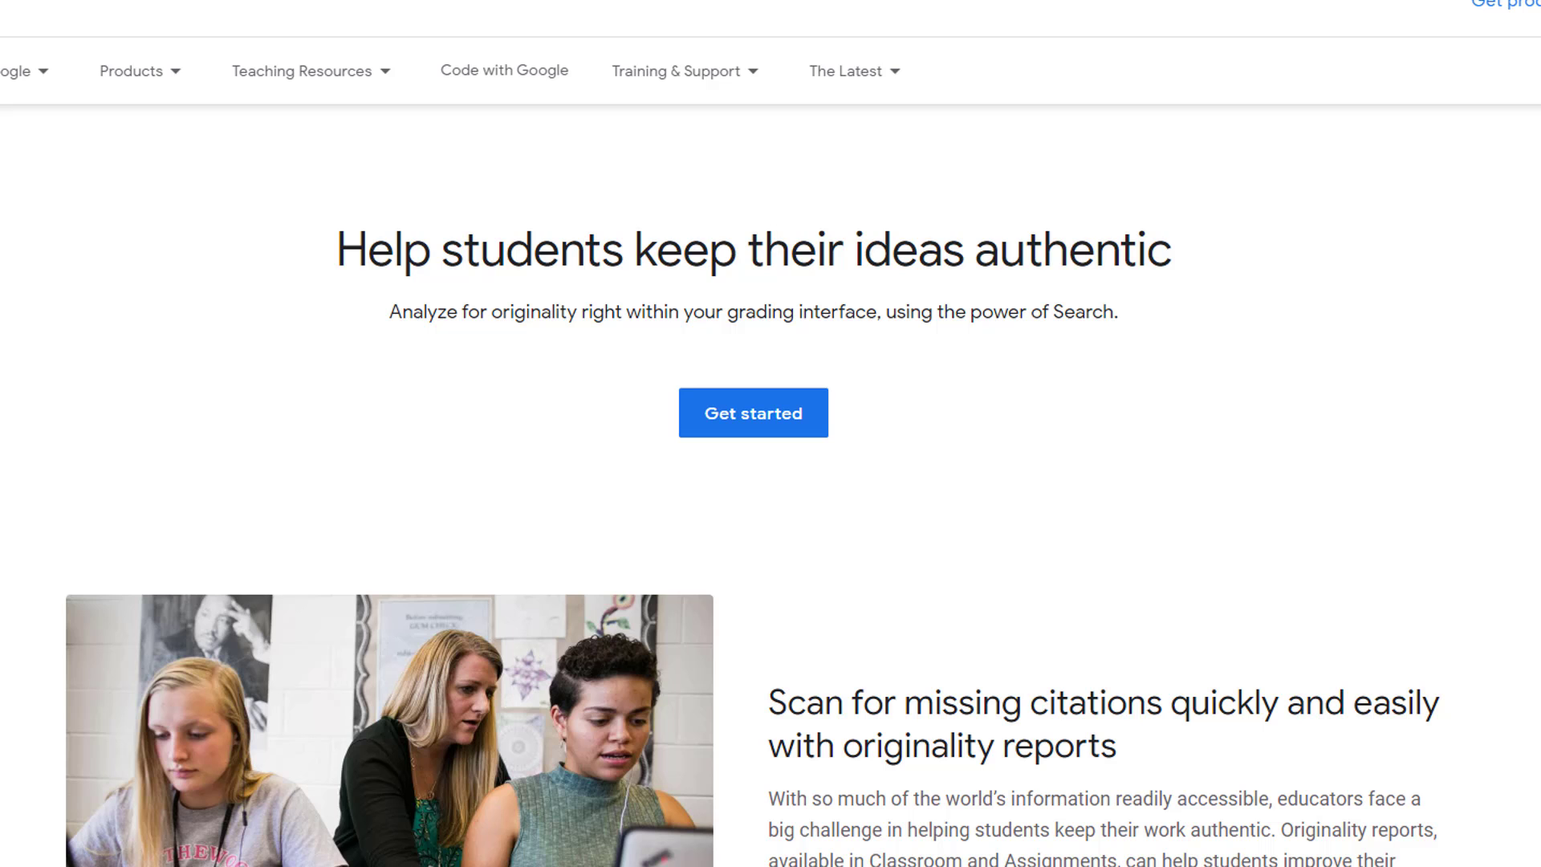